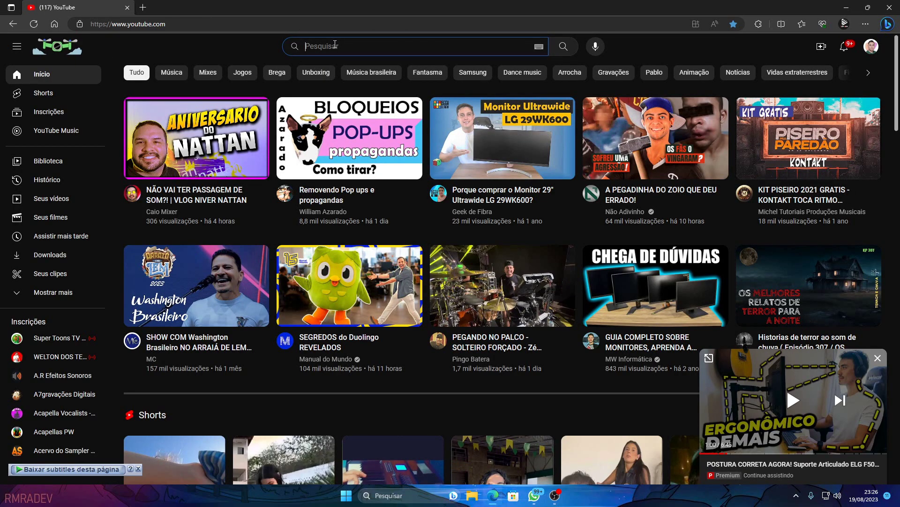
# Search YouTube for "separar canais de bateria", look over the results and close the browser.
pyautogui.write('separ')
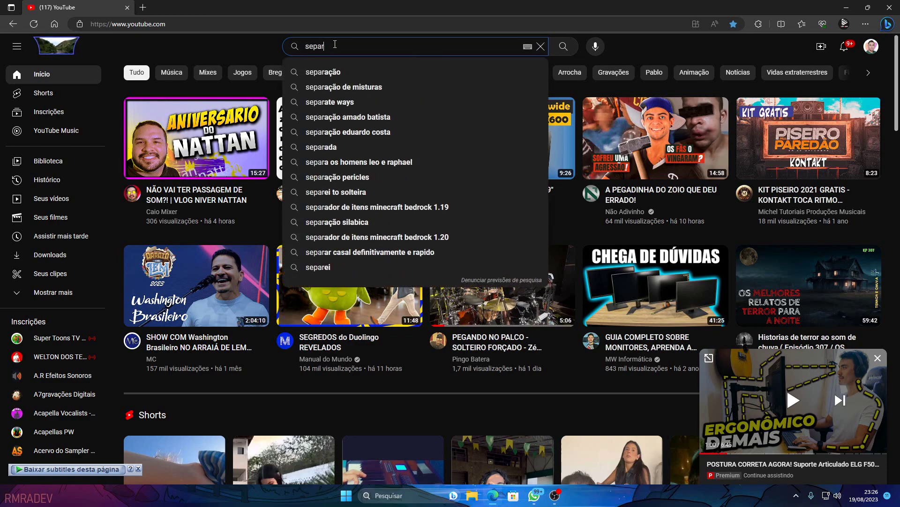
pyautogui.write('ar ca')
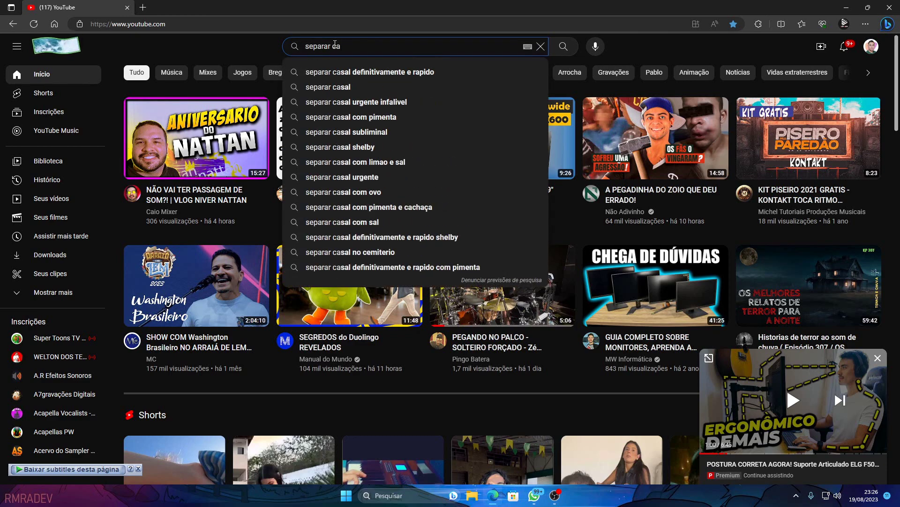
pyautogui.write('nais de n')
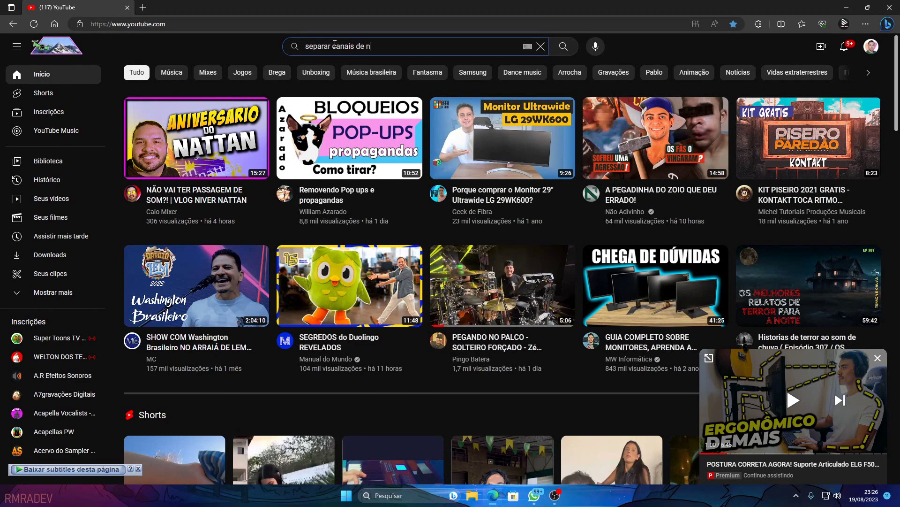
pyautogui.press('BackSpace')
pyautogui.write('bateri')
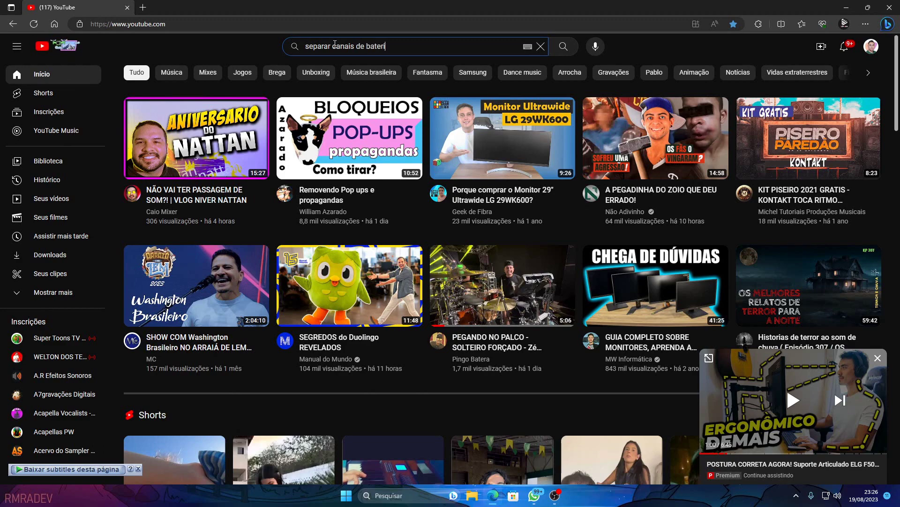
pyautogui.write('a')
pyautogui.press('Return')
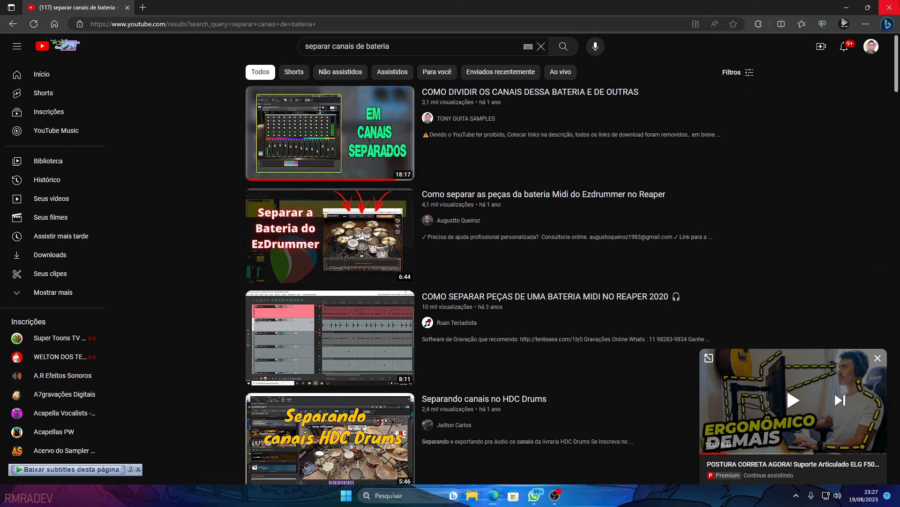
pyautogui.click(890, 7)
pyautogui.rightClick(359, 194)
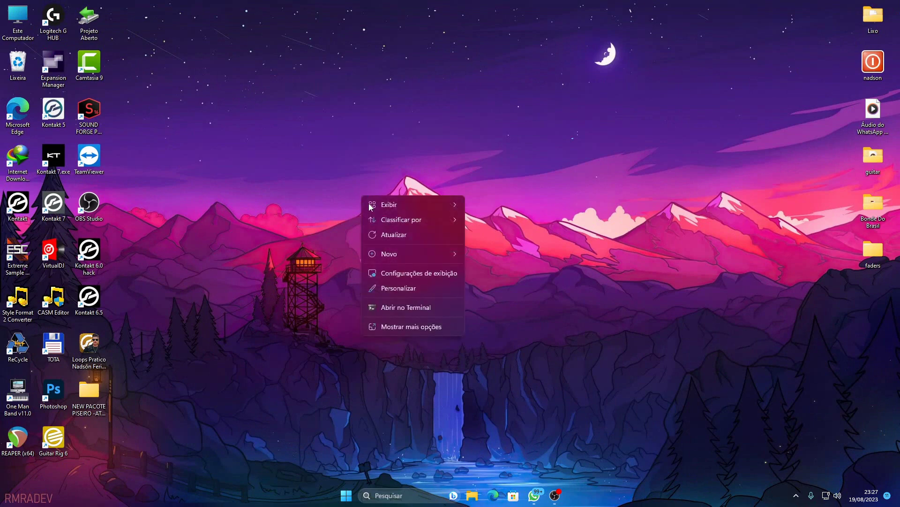
pyautogui.click(392, 238)
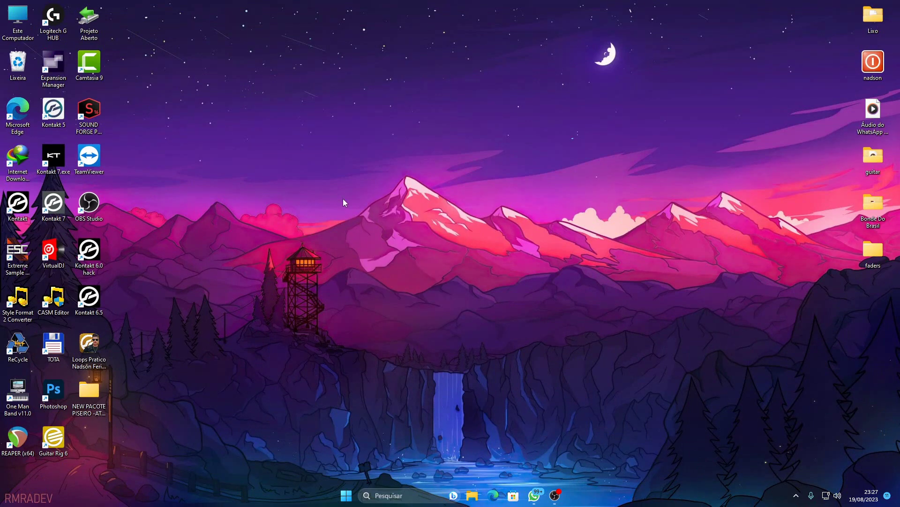
pyautogui.rightClick(246, 154)
pyautogui.click(282, 197)
pyautogui.rightClick(226, 173)
pyautogui.click(255, 216)
# Open REAPER and close the loaded HDC project.
pyautogui.doubleClick(19, 438)
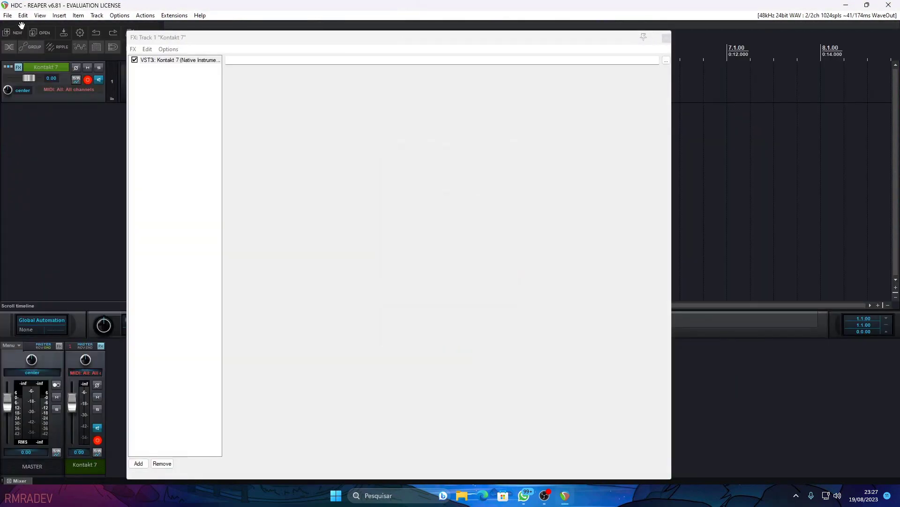
pyautogui.click(7, 15)
pyautogui.click(29, 259)
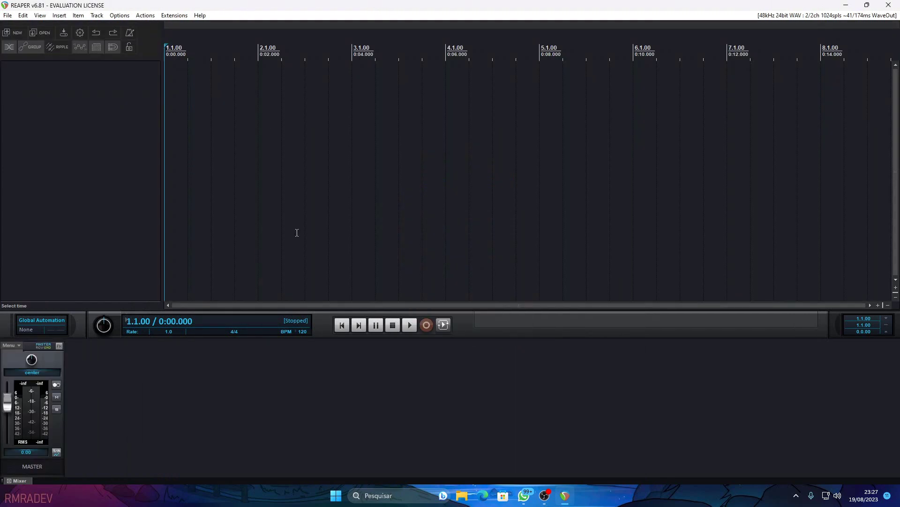
# Insert the VST3i Kontakt 7 (64 out) instrument on a new track, declining the additional output routing tracks.
pyautogui.rightClick(74, 116)
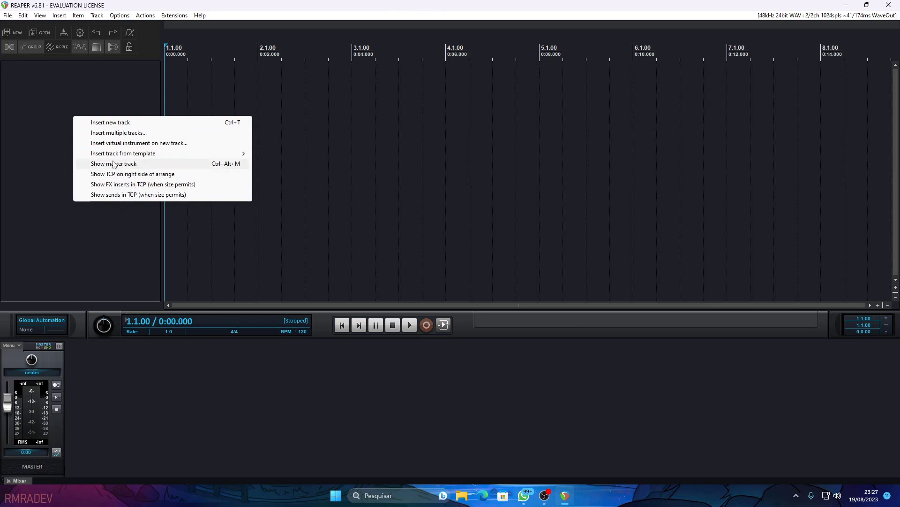
pyautogui.click(121, 142)
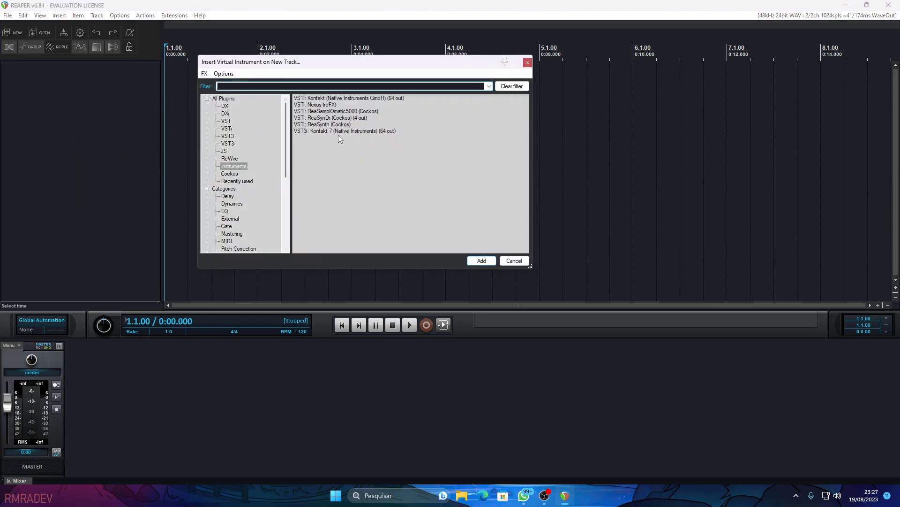
pyautogui.click(326, 132)
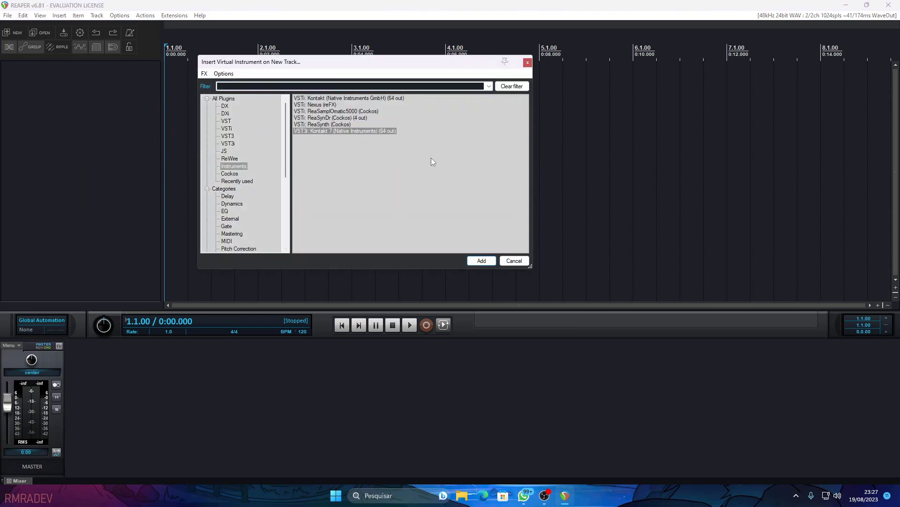
pyautogui.click(481, 263)
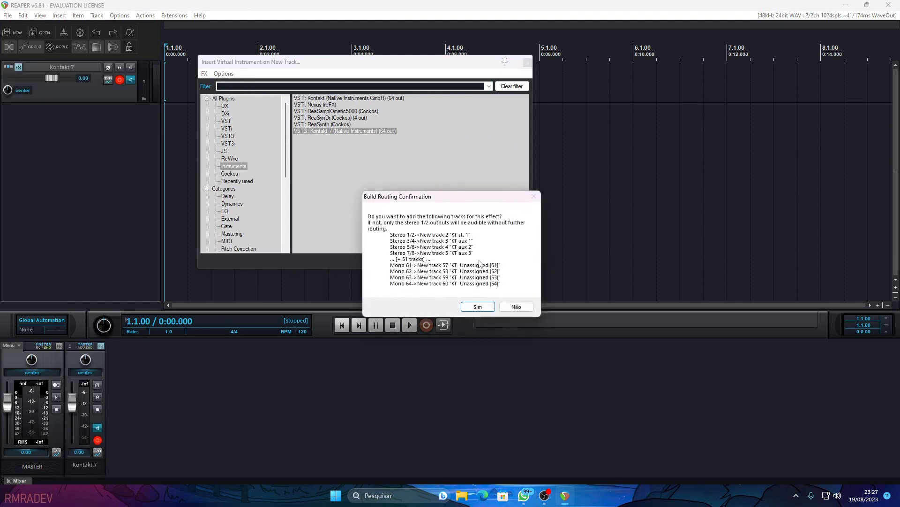
pyautogui.click(516, 306)
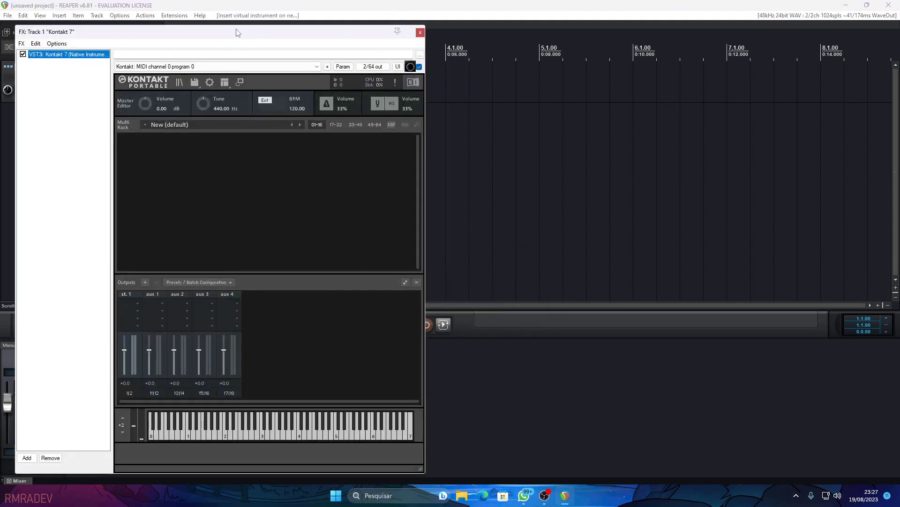
# Hide Kontakt's Outputs section and show the side pane with the instrument libraries.
pyautogui.moveTo(238, 33); pyautogui.dragTo(472, 35)
pyautogui.click(459, 84)
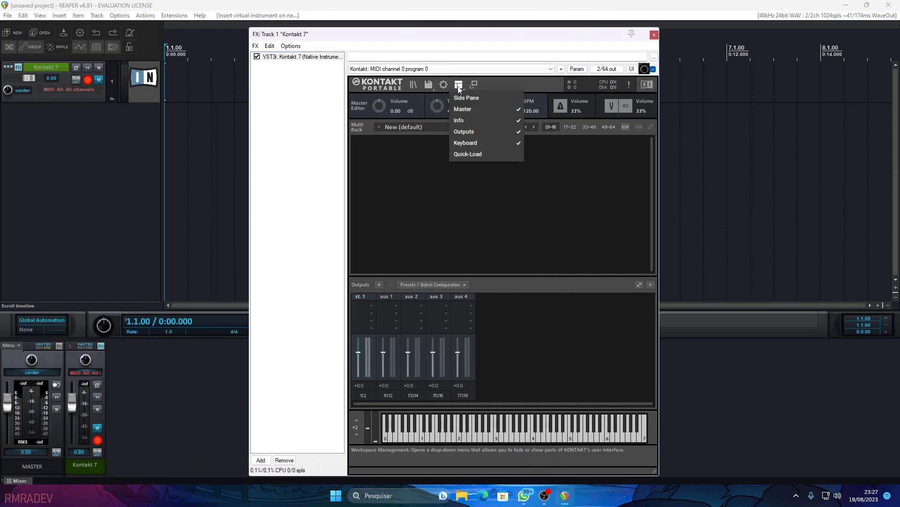
pyautogui.click(467, 131)
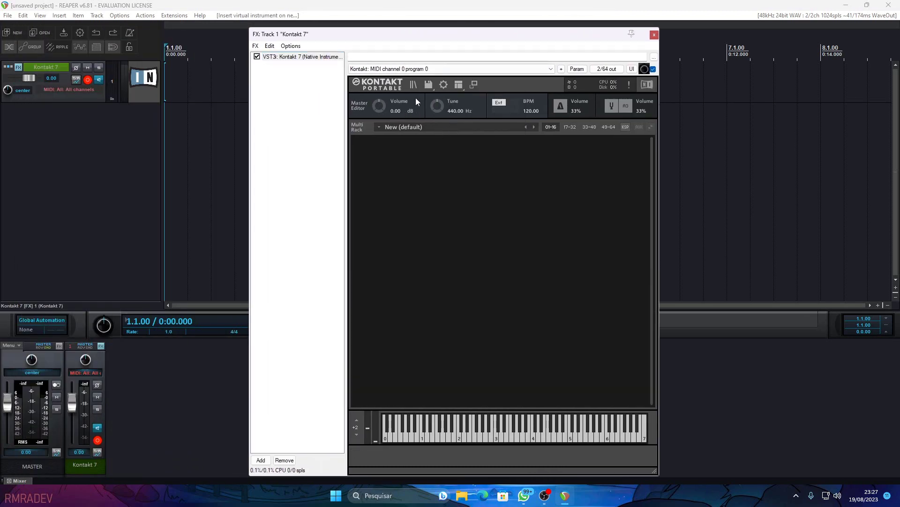
pyautogui.click(459, 84)
pyautogui.click(469, 99)
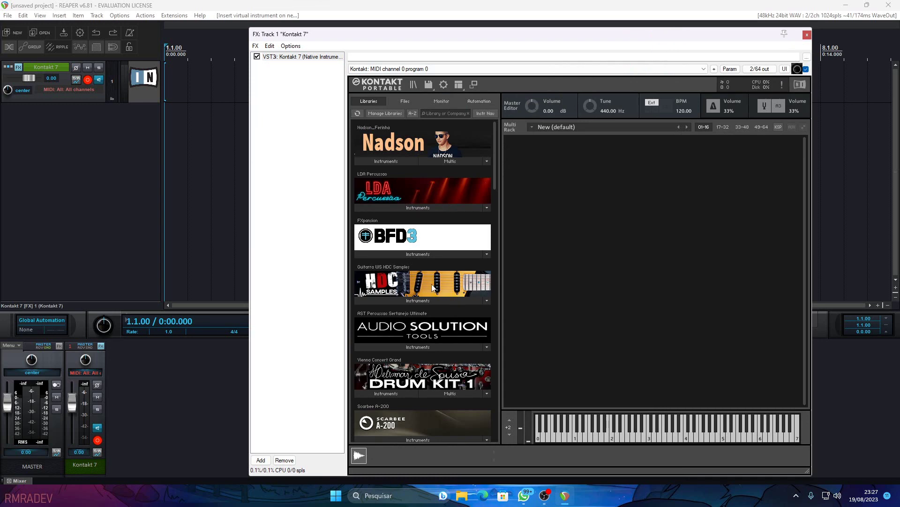
# Load the HDC Drums - Ed. Rod Bala instrument from the HDC Drums Ed.Rod Bala Pro library into the multi rack.
pyautogui.scroll(-8, 431, 288)
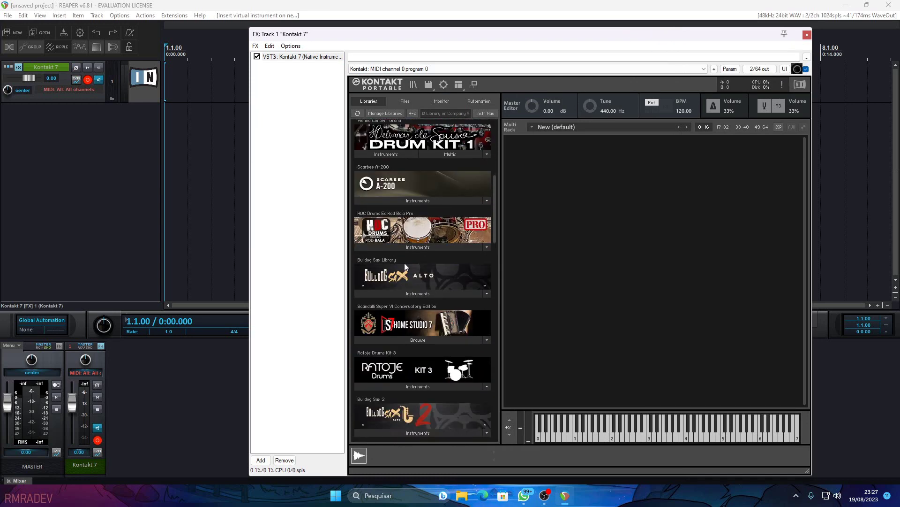
pyautogui.click(418, 247)
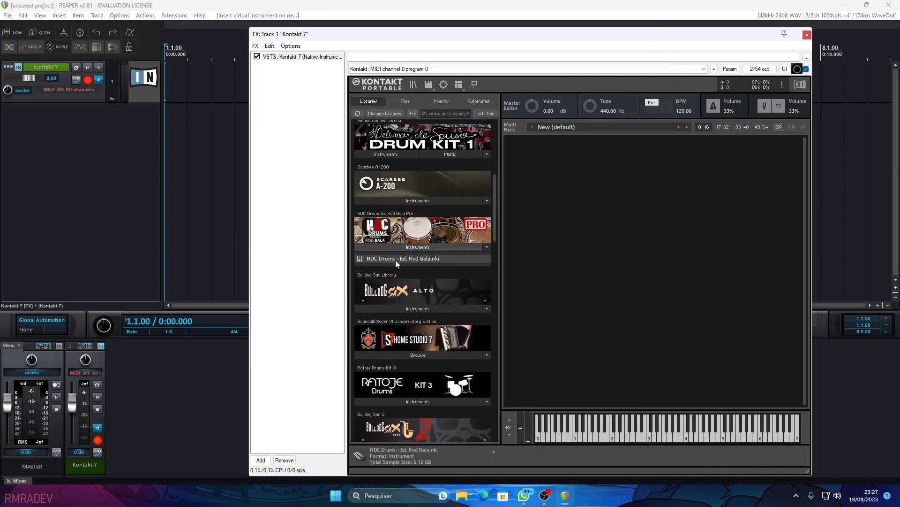
pyautogui.moveTo(540, 261); pyautogui.dragTo(540, 261)
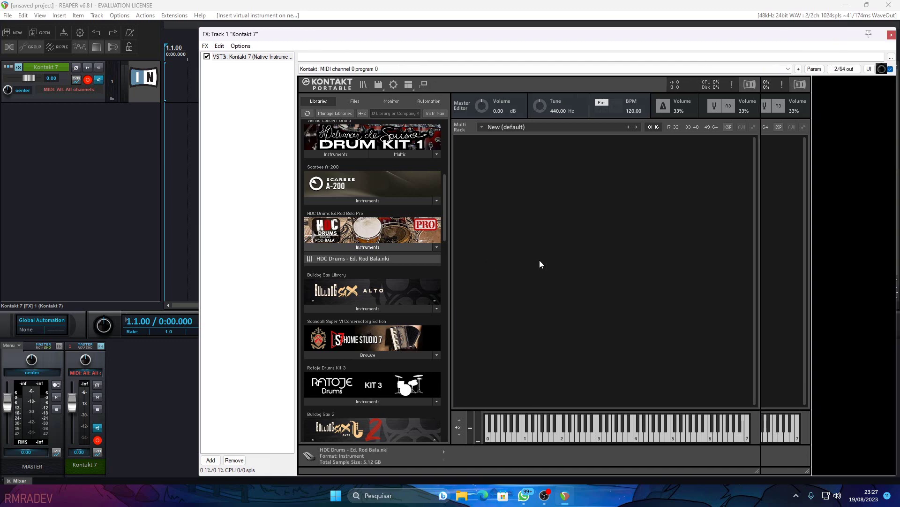
pyautogui.click(379, 85)
pyautogui.press('Escape')
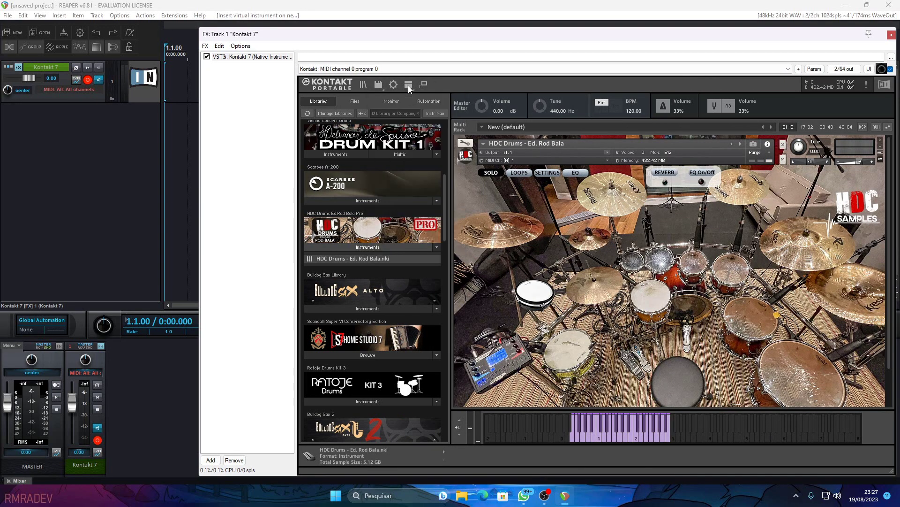
# Hide Kontakt's side pane and reposition the plugin window over the arrangement.
pyautogui.click(409, 90)
pyautogui.click(417, 100)
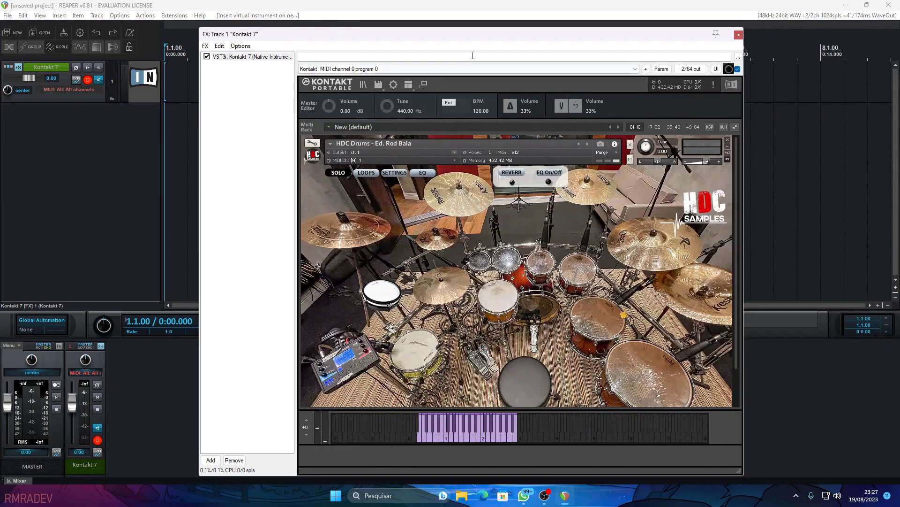
pyautogui.moveTo(445, 37); pyautogui.dragTo(408, 33)
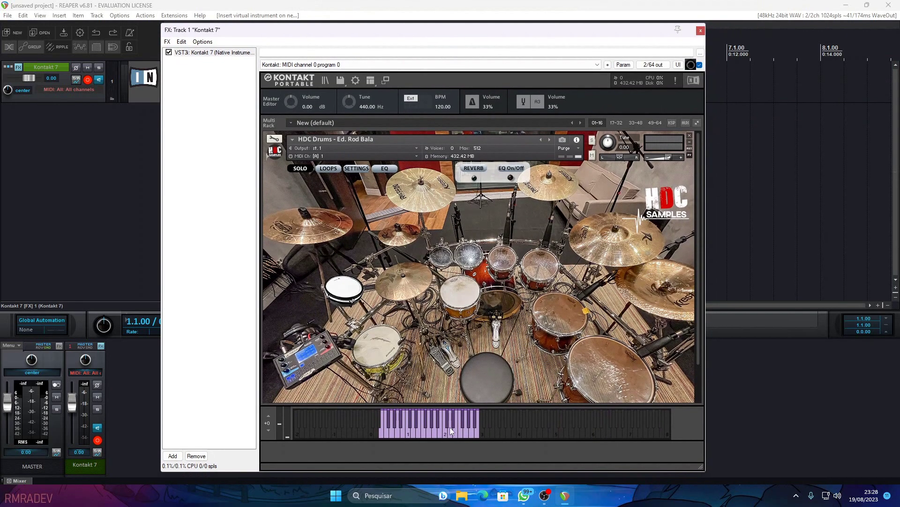
# Audition several individual drum sounds of the HDC Drums kit with Kontakt's on-screen keyboard.
pyautogui.click(401, 428)
pyautogui.click(395, 429)
pyautogui.click(404, 429)
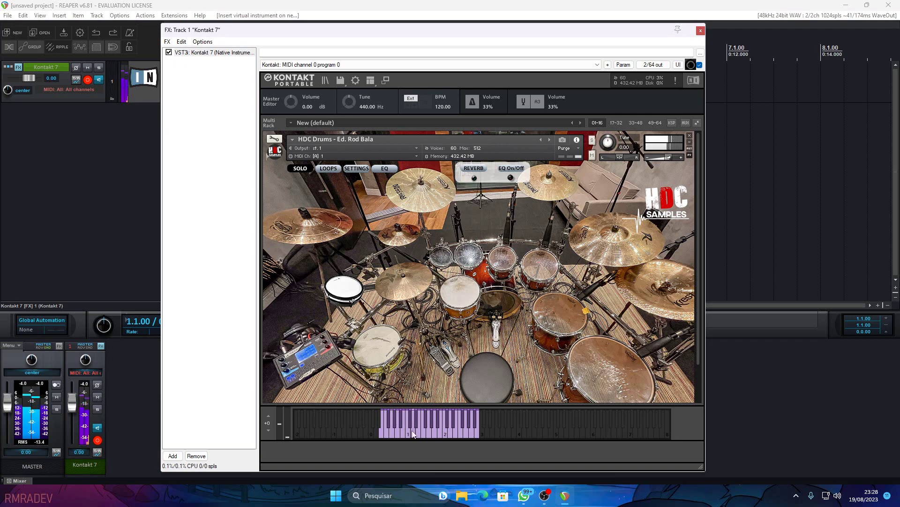
pyautogui.click(414, 429)
pyautogui.click(465, 429)
pyautogui.click(427, 226)
# Enable the Vaneirao 80 loop with Solo off in the kit's Loops page, audition it and close the plugin window.
pyautogui.click(328, 170)
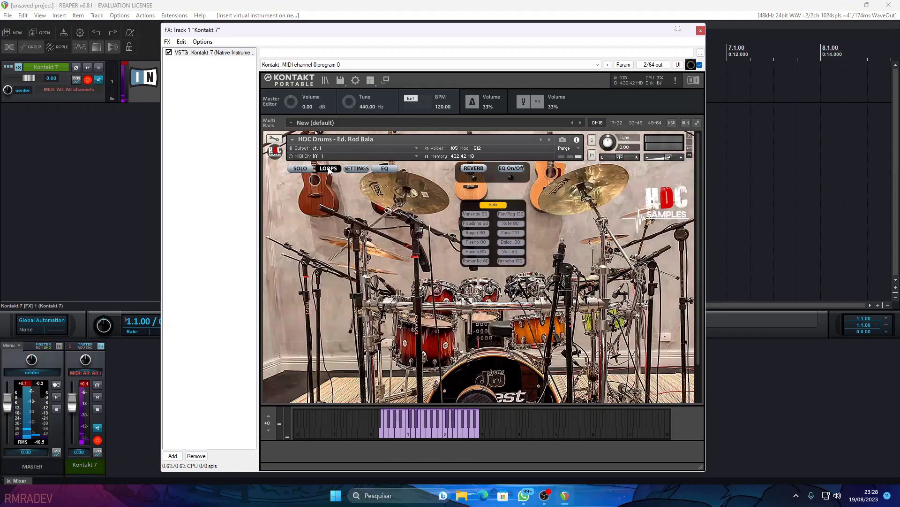
pyautogui.click(483, 214)
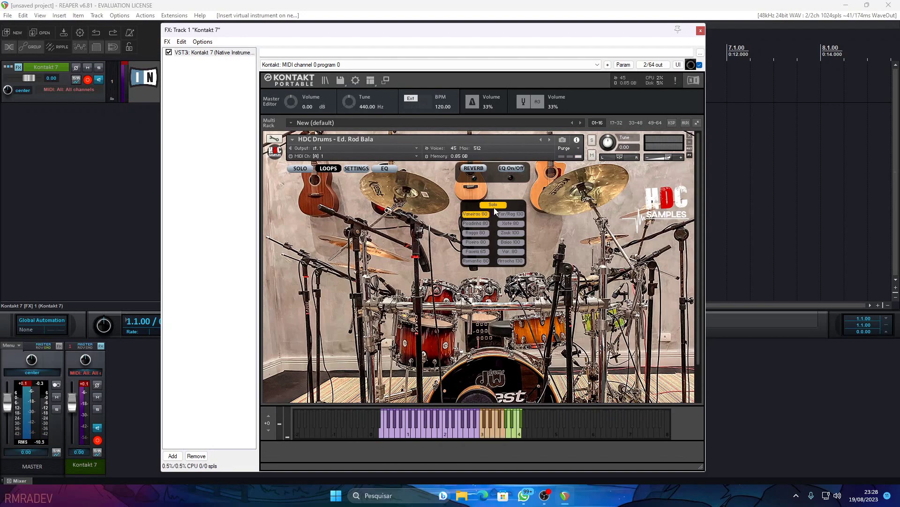
pyautogui.click(485, 216)
pyautogui.click(488, 214)
pyautogui.click(493, 206)
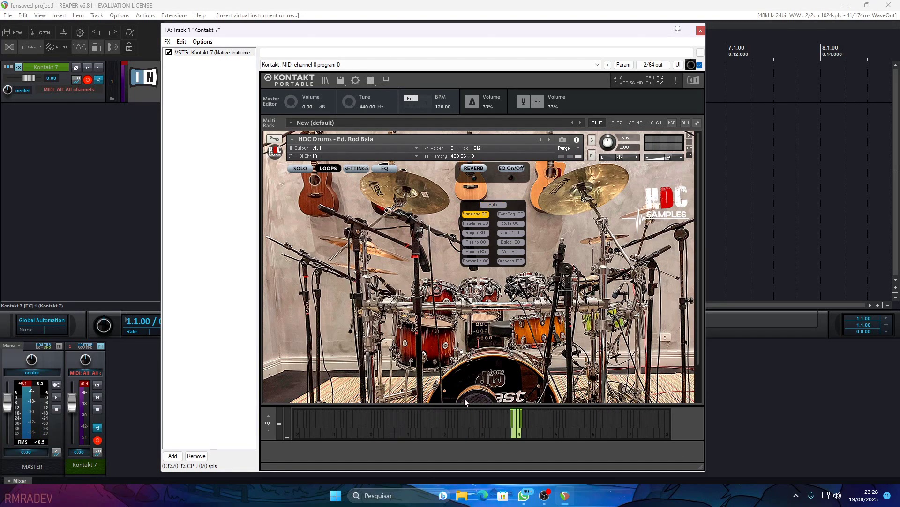
pyautogui.click(512, 435)
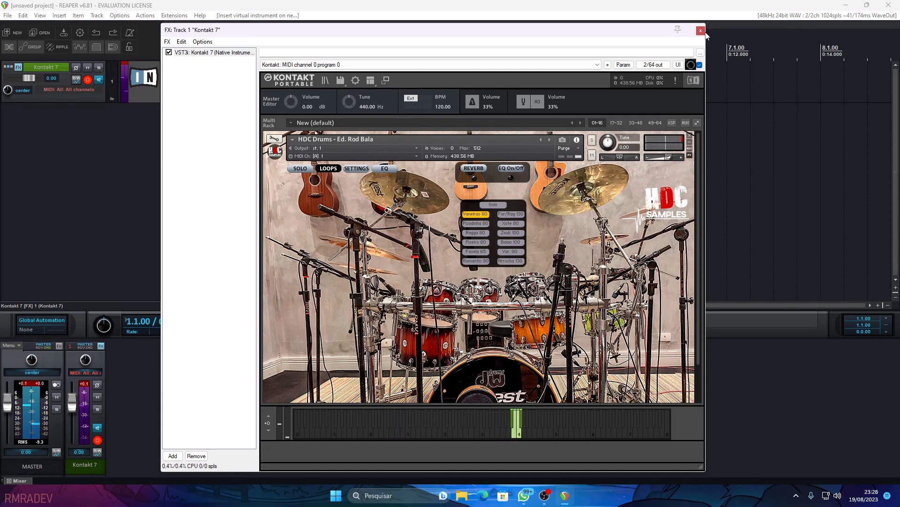
pyautogui.press('Escape')
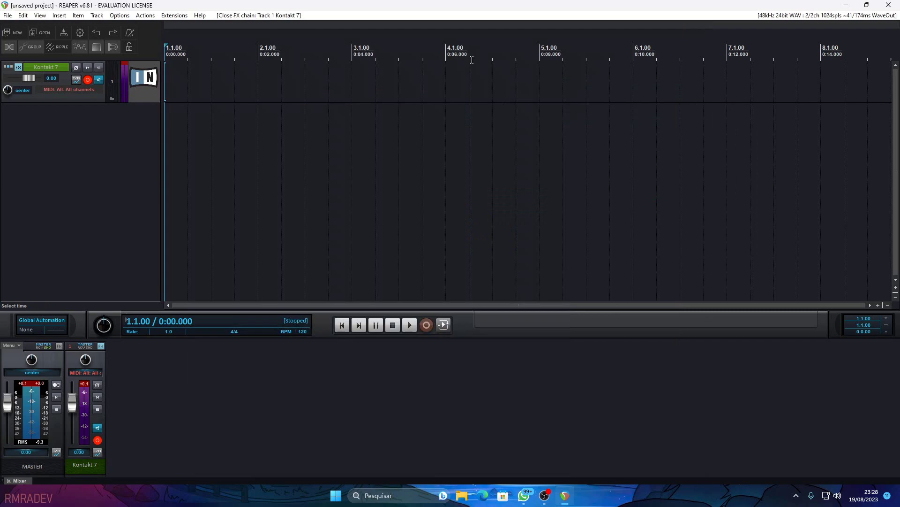
# Record a short MIDI item on the Kontakt 7 track and extend its end to about 20.3.00.
pyautogui.click(428, 325)
pyautogui.click(429, 325)
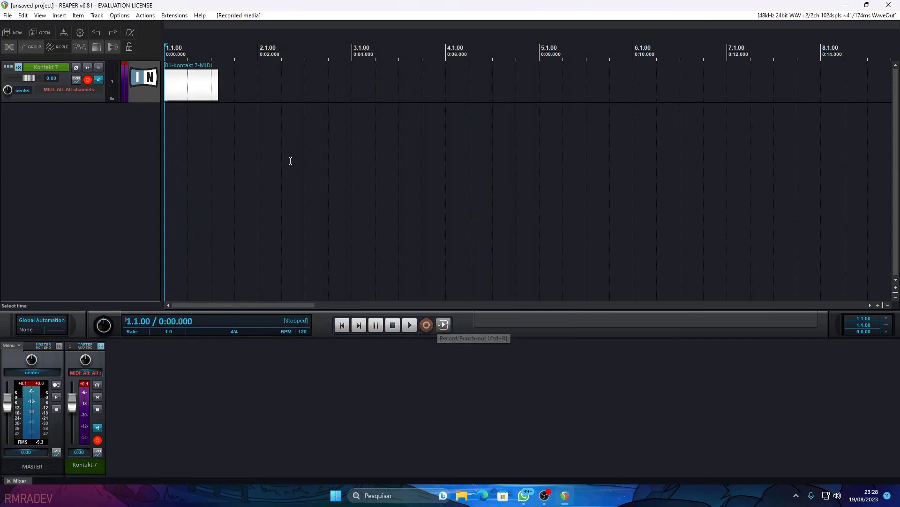
pyautogui.scroll(-4, 248, 116)
pyautogui.moveTo(177, 88); pyautogui.dragTo(628, 87)
# Glue the extended MIDI item and open it in the MIDI editor.
pyautogui.rightClick(543, 87)
pyautogui.click(577, 289)
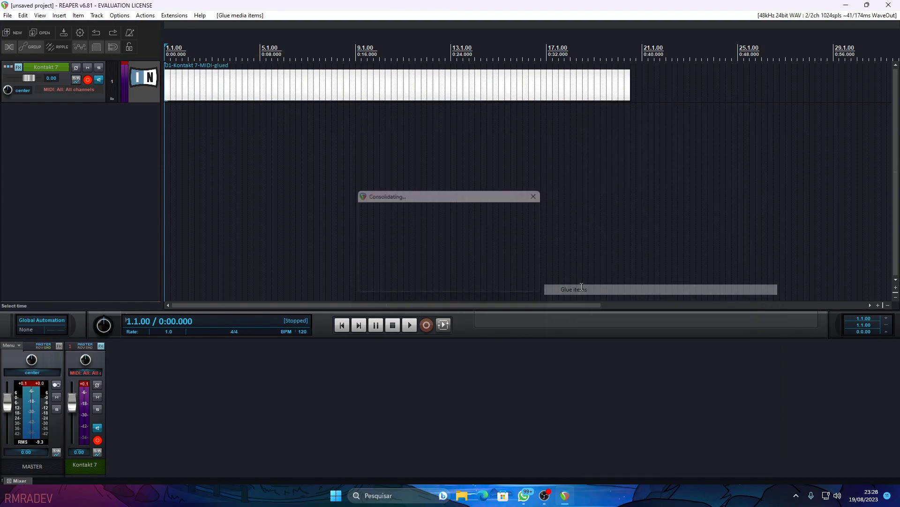
pyautogui.doubleClick(338, 87)
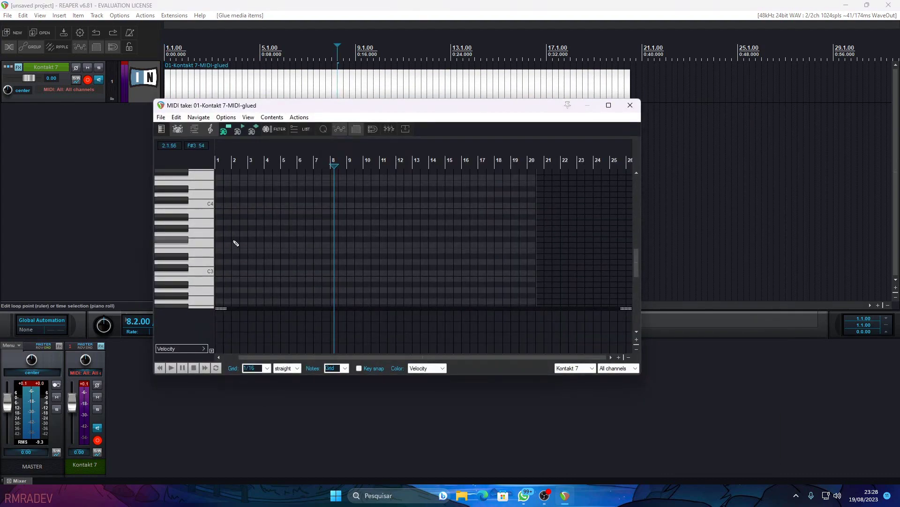
# Draw one sustained D4 note across the full length of the MIDI item and close the editor.
pyautogui.moveTo(227, 241); pyautogui.dragTo(538, 234)
pyautogui.moveTo(452, 239)
pyautogui.mouseDown()
pyautogui.moveTo(426, 257)
pyautogui.moveTo(427, 270)
pyautogui.moveTo(430, 205)
pyautogui.moveTo(410, 205)
pyautogui.mouseUp()
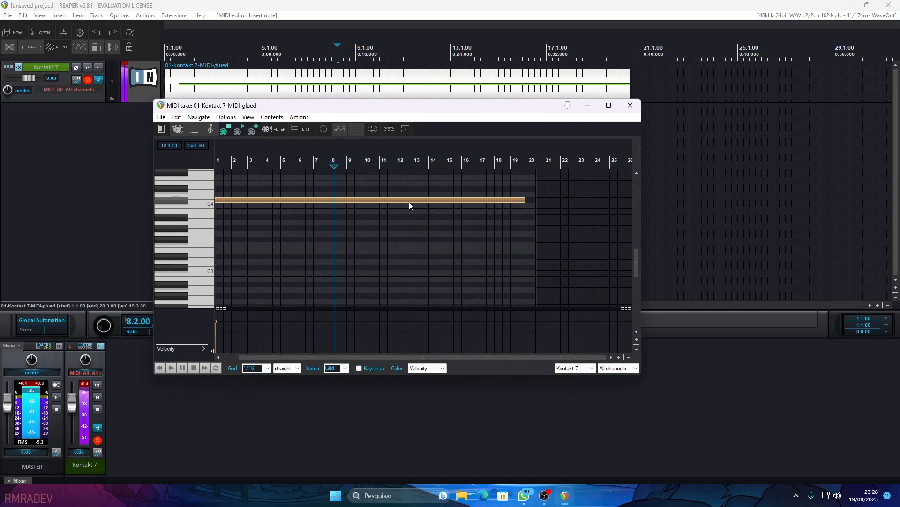
pyautogui.moveTo(523, 199); pyautogui.dragTo(472, 197)
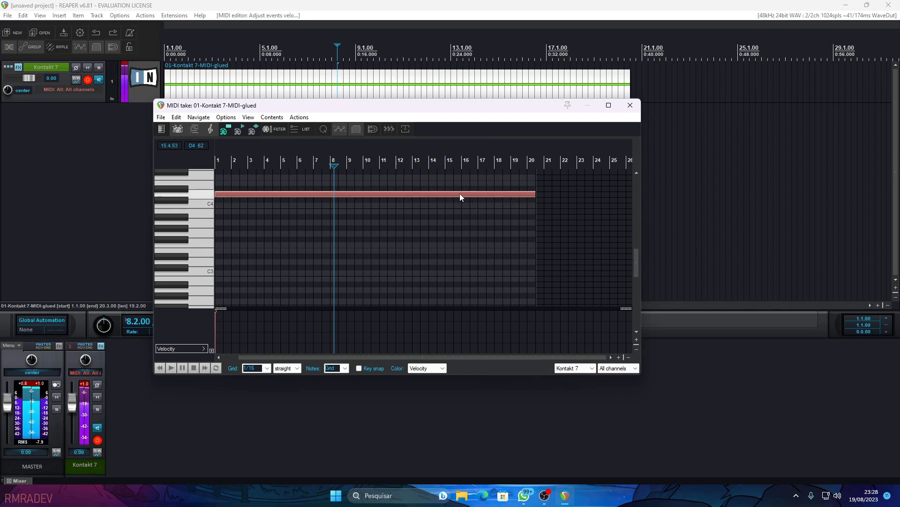
pyautogui.click(473, 197)
pyautogui.click(631, 107)
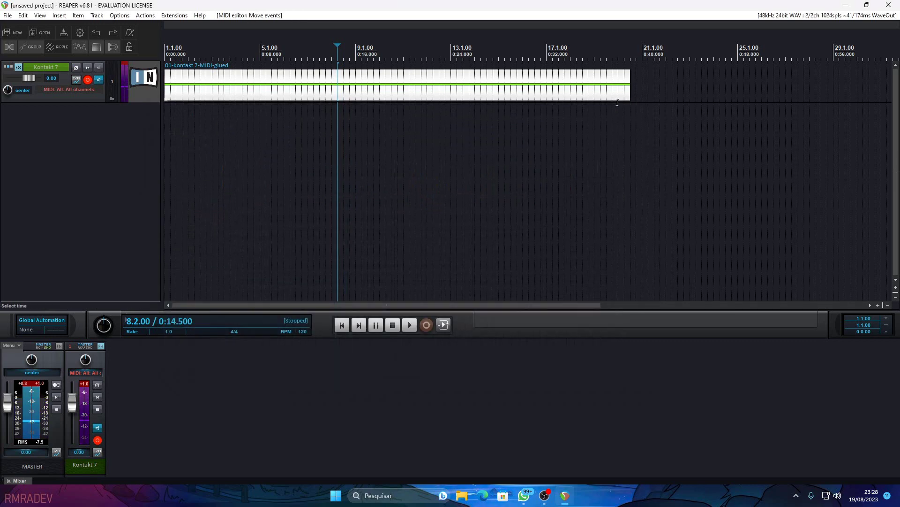
# Play the glued MIDI item from the project start to audition the drum loop, and stop playback.
pyautogui.press('Home')
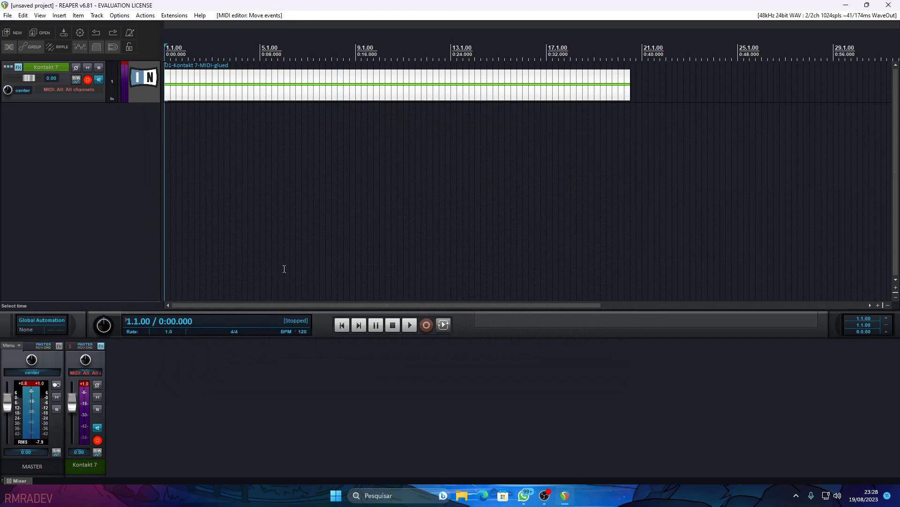
pyautogui.press('space')
pyautogui.scroll(5, 272, 241)
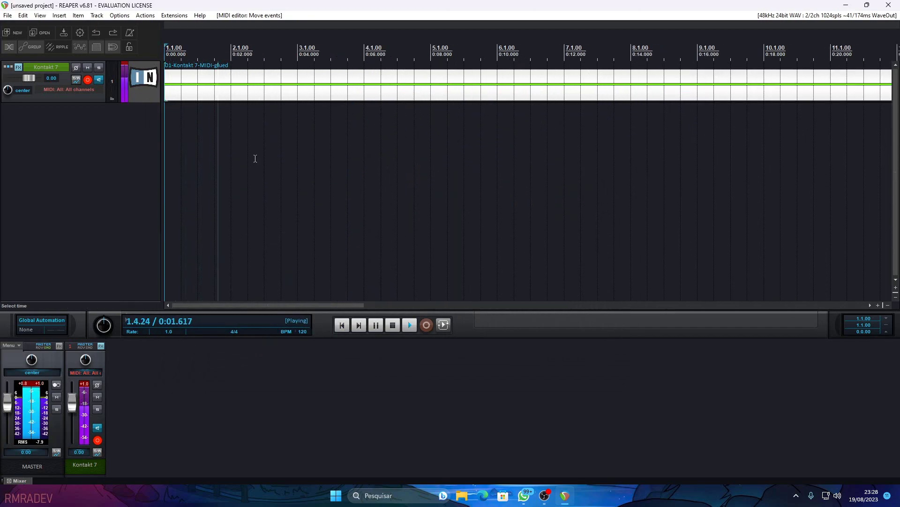
pyautogui.press('space')
# Place a one-bar copy of the MIDI item at 1.1.00, ahead of the original shifted to 2.1.00, and delete the leftover second track.
pyautogui.moveTo(223, 91); pyautogui.dragTo(238, 119)
pyautogui.scroll(-6, 291, 92)
pyautogui.scroll(-3, 291, 92)
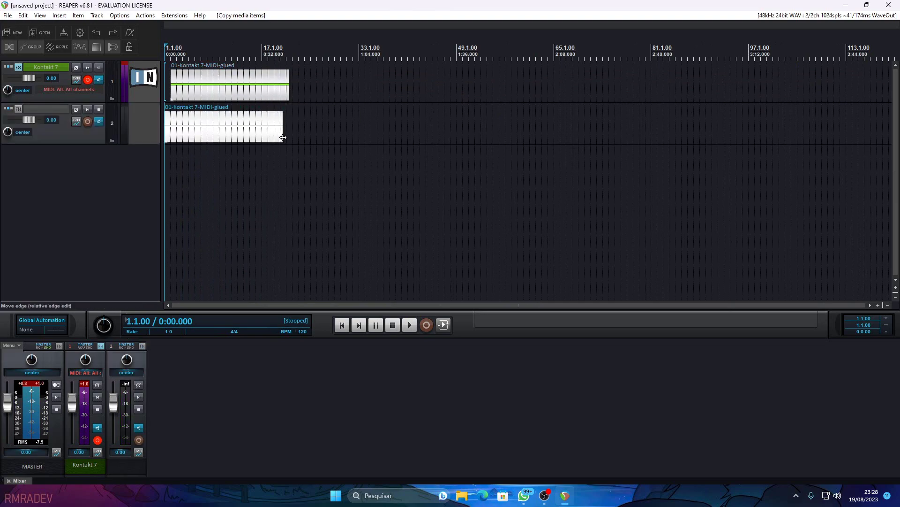
pyautogui.moveTo(283, 137); pyautogui.dragTo(189, 89)
pyautogui.scroll(4, 190, 129)
pyautogui.scroll(3, 190, 129)
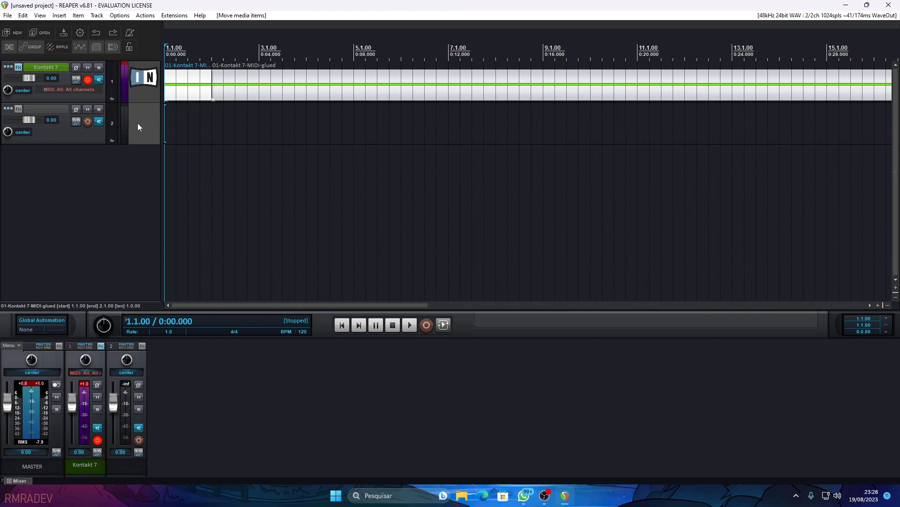
pyautogui.click(137, 127)
pyautogui.press('Delete')
# Move the note in the one-bar MIDI item up to A4 and close the MIDI editor.
pyautogui.doubleClick(189, 92)
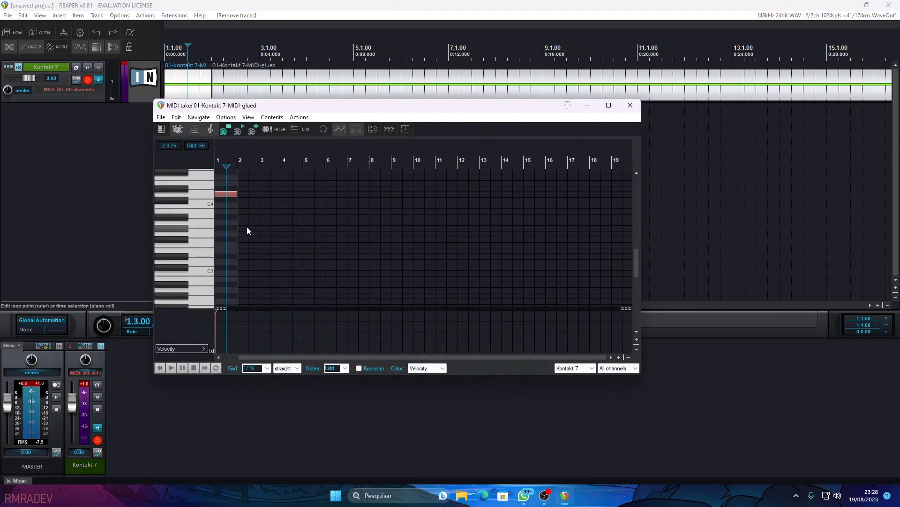
pyautogui.scroll(6, 247, 227)
pyautogui.moveTo(640, 265); pyautogui.dragTo(637, 241)
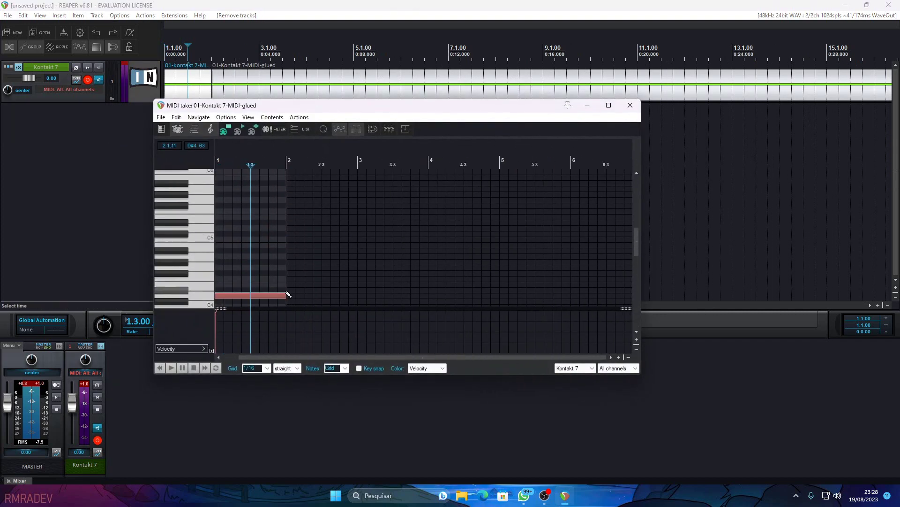
pyautogui.moveTo(269, 295); pyautogui.dragTo(268, 256)
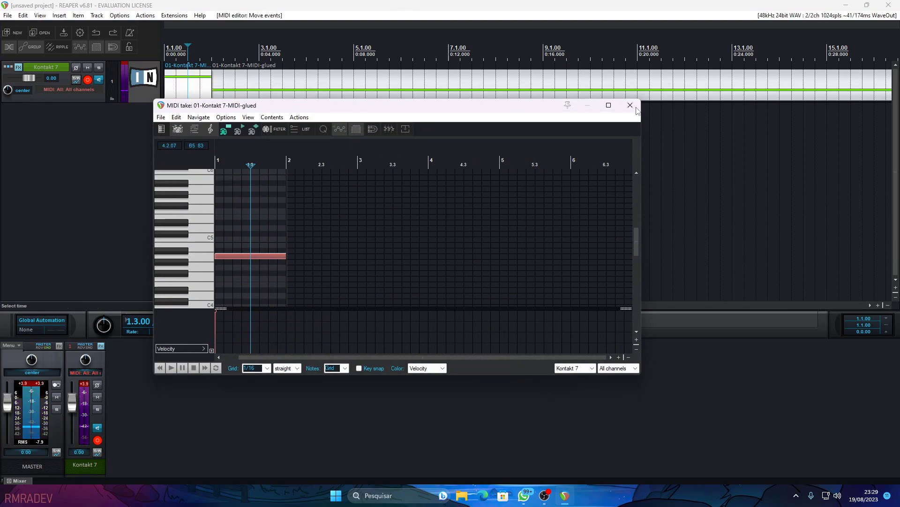
pyautogui.click(630, 105)
# Audition the two MIDI items from the project start and disarm recording on the Kontakt 7 track.
pyautogui.click(343, 325)
pyautogui.scroll(-2, 366, 147)
pyautogui.press('space')
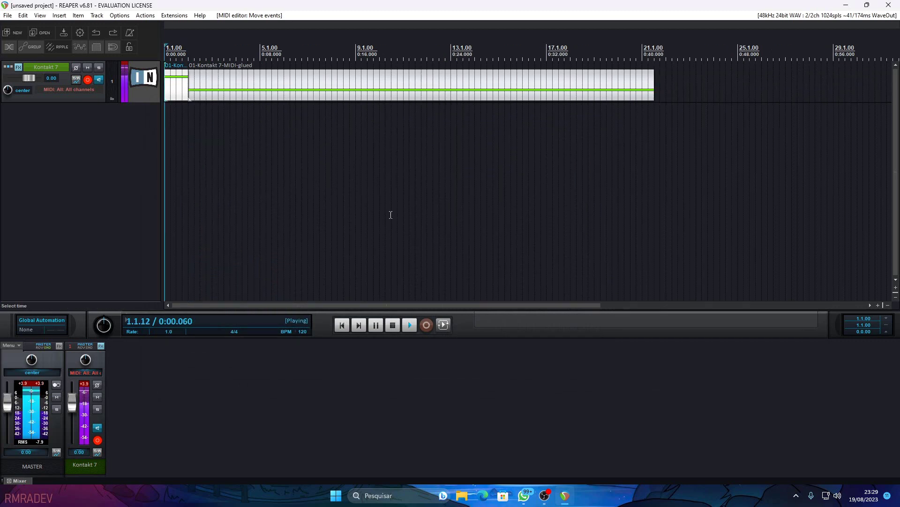
pyautogui.scroll(1, 394, 215)
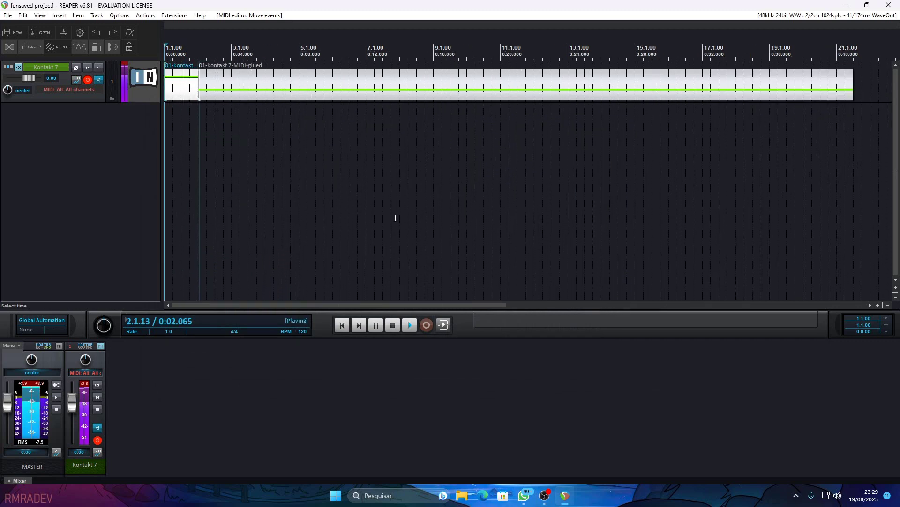
pyautogui.press('space')
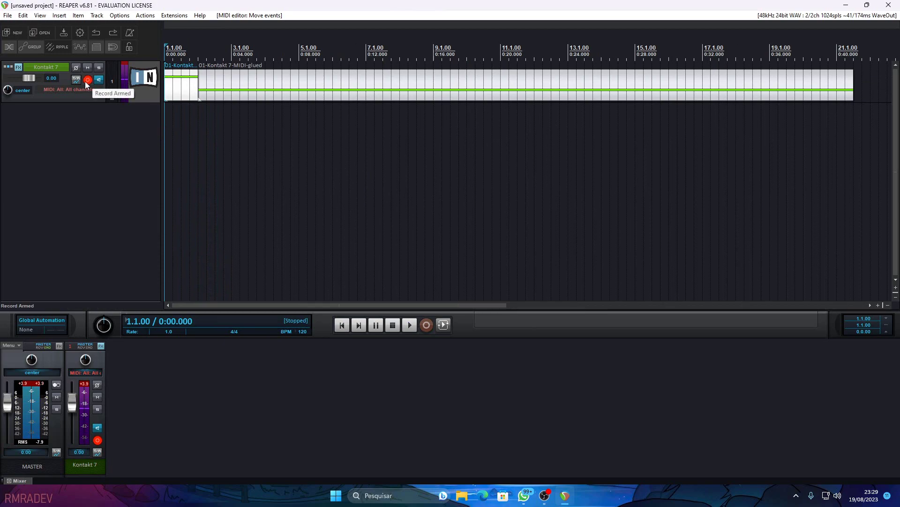
pyautogui.click(86, 80)
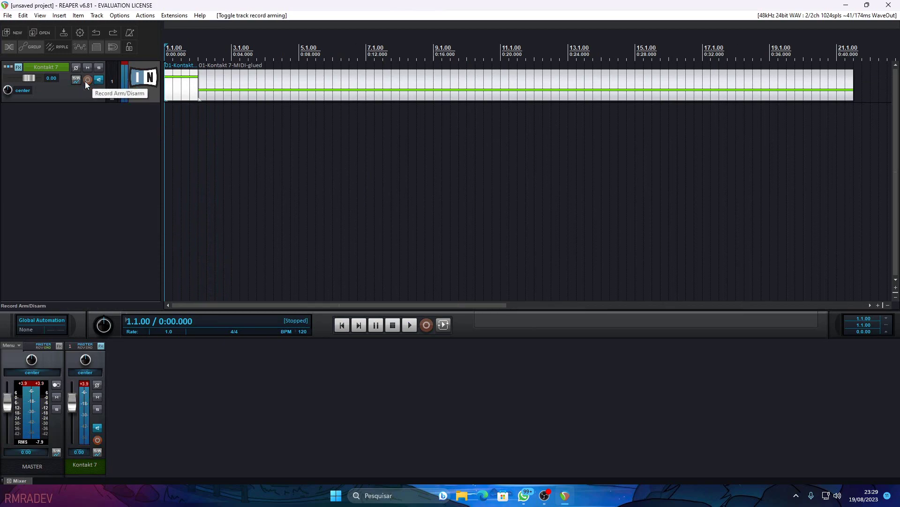
# Open the Kontakt 7 plugin window and view its Outputs section.
pyautogui.click(18, 67)
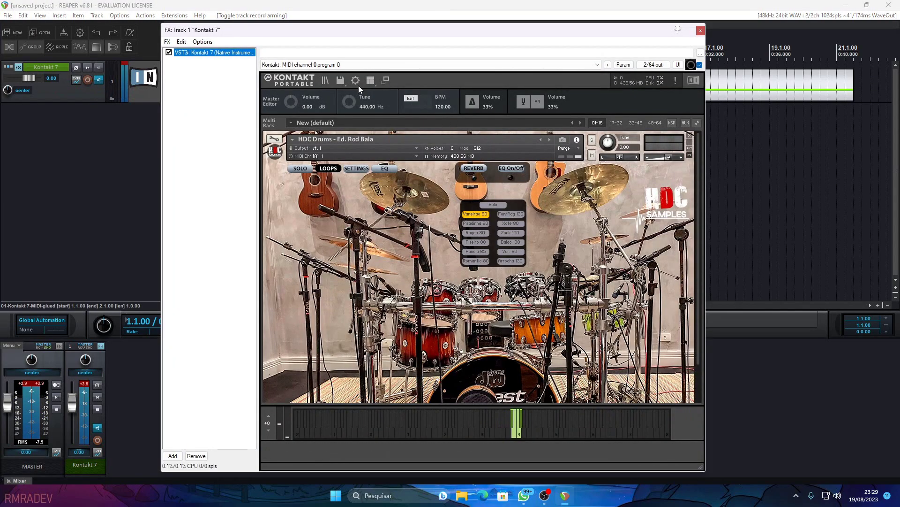
pyautogui.click(340, 81)
pyautogui.click(370, 83)
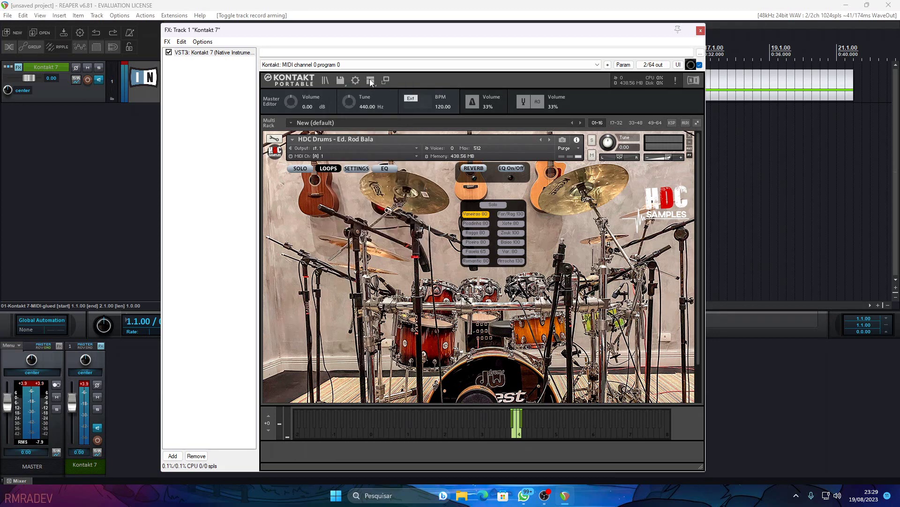
pyautogui.click(370, 82)
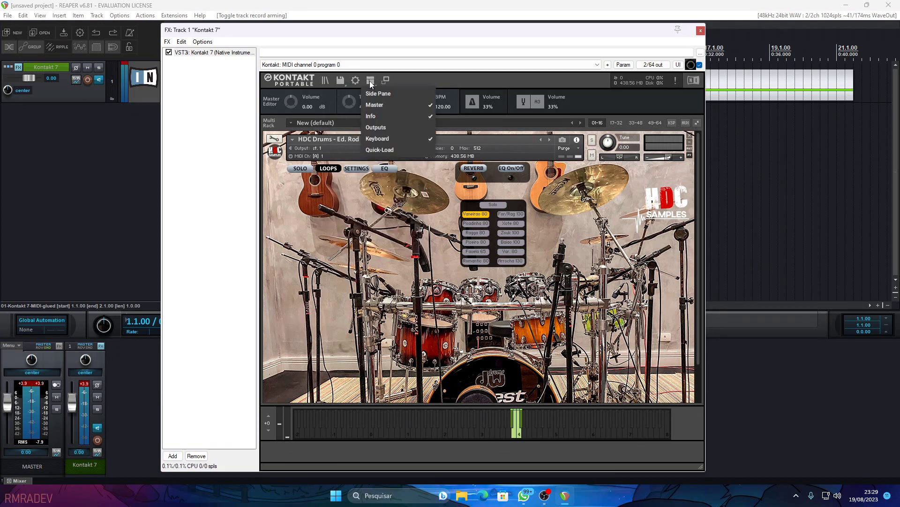
pyautogui.click(377, 127)
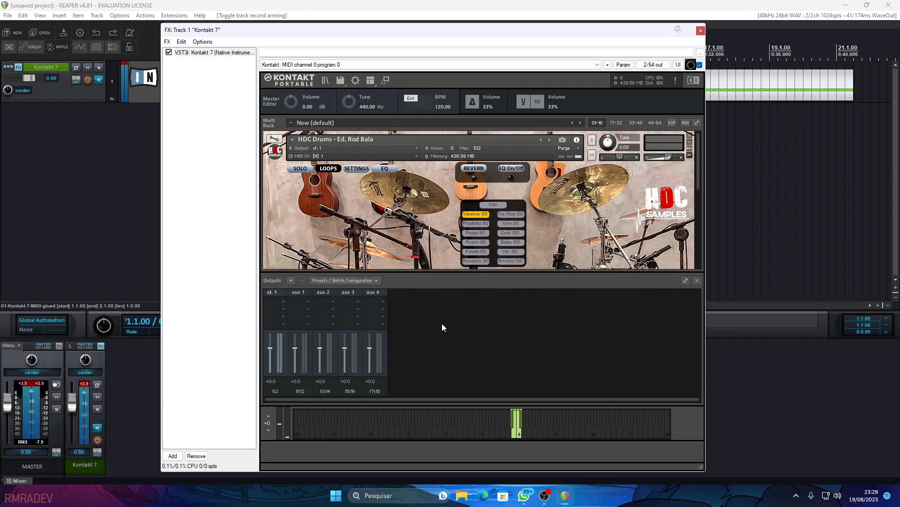
pyautogui.click(697, 280)
# Examine the Instrument Buses section in the edit mode of HDC Drums.
pyautogui.click(274, 139)
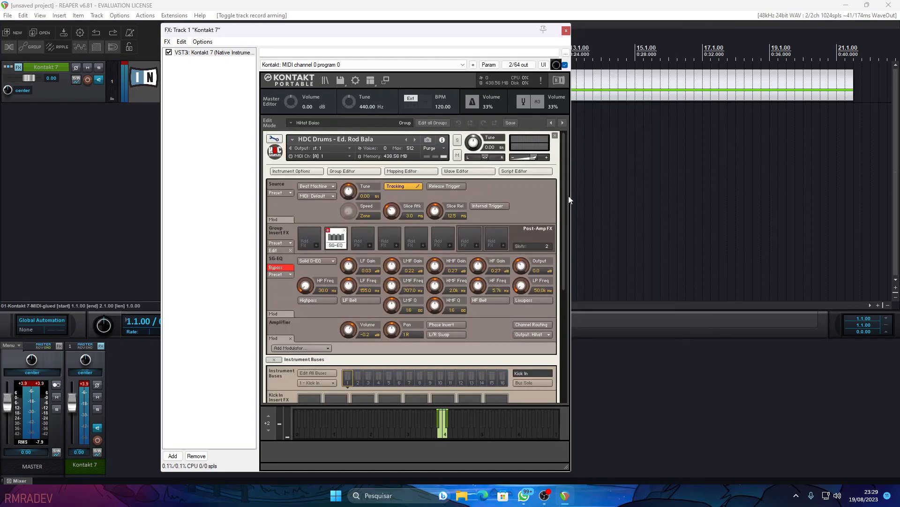
pyautogui.scroll(-3, 541, 265)
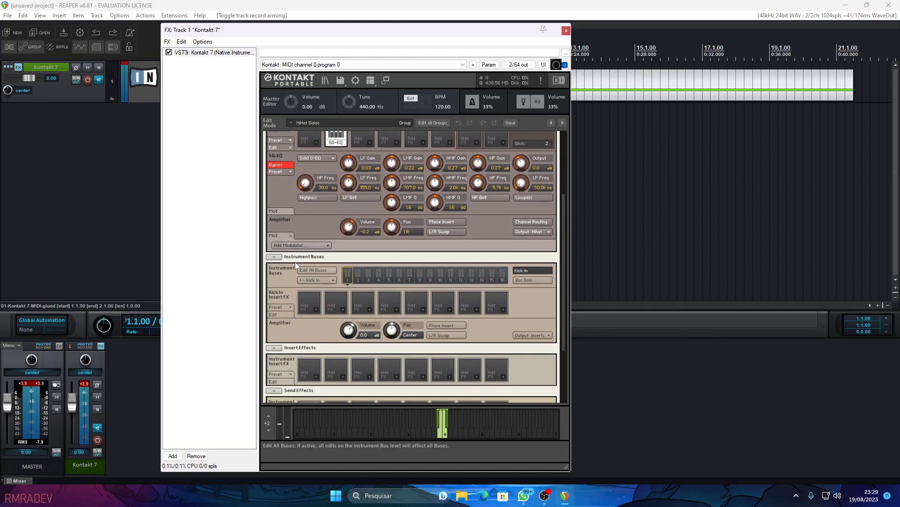
pyautogui.click(274, 257)
pyautogui.click(274, 257)
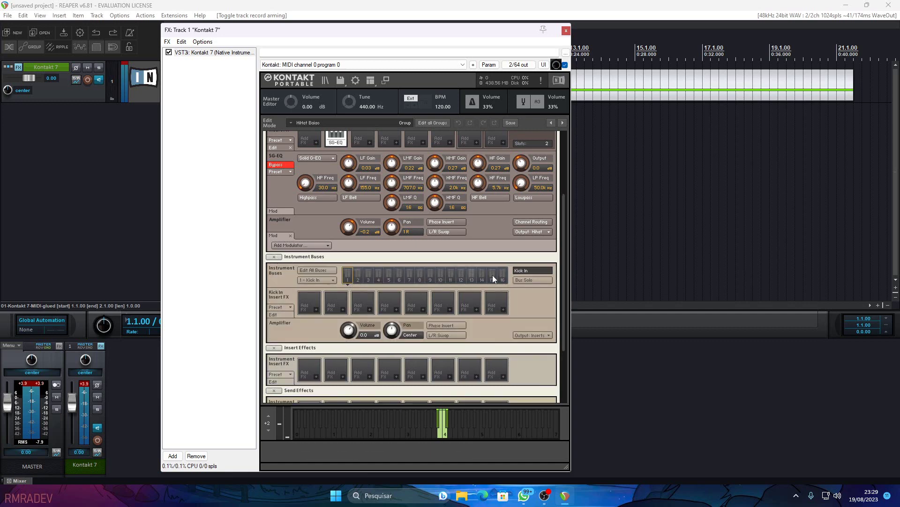
pyautogui.scroll(5, 561, 282)
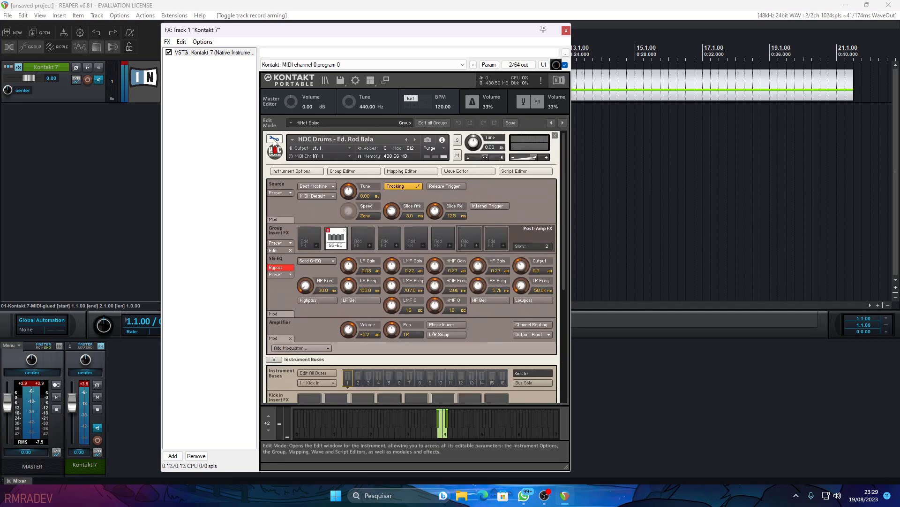
pyautogui.click(274, 139)
# Load the factory Stereo 16x preset in Kontakt's Outputs section, review the output channels and hide the section.
pyautogui.click(371, 81)
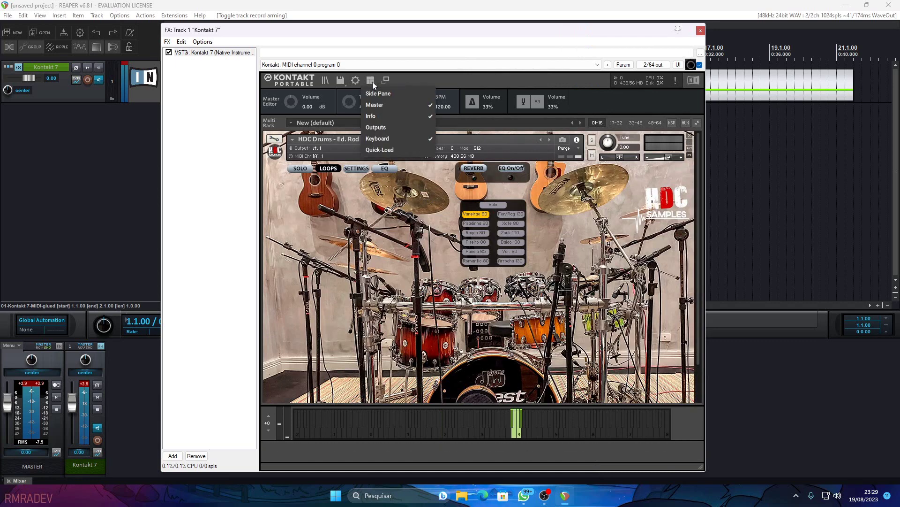
pyautogui.click(382, 127)
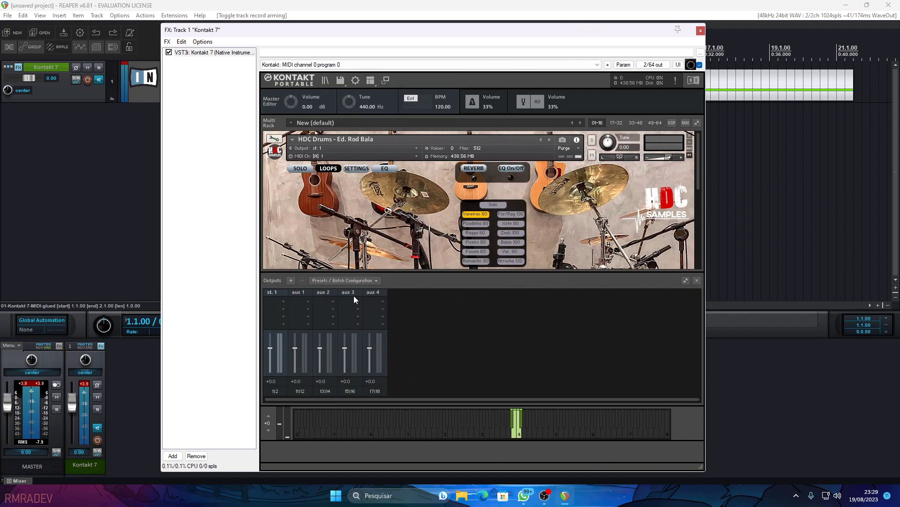
pyautogui.click(358, 281)
pyautogui.moveTo(316, 330)
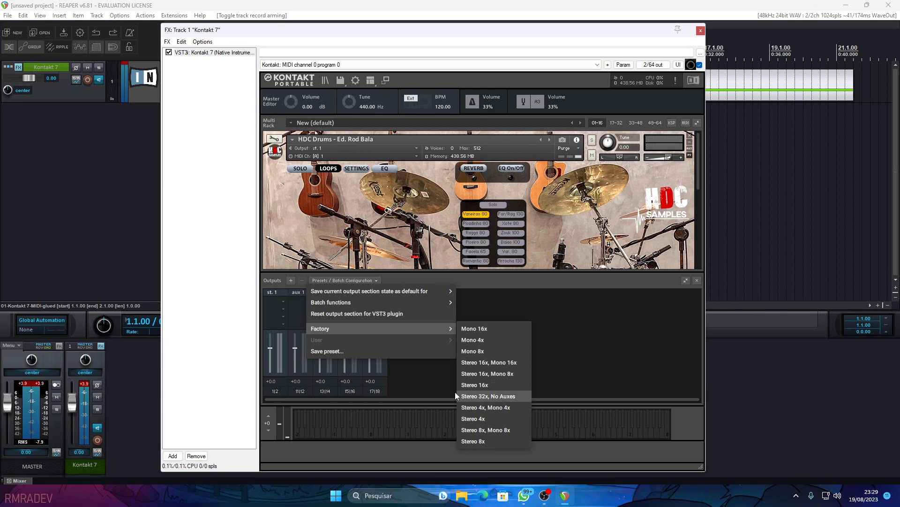
pyautogui.click(484, 386)
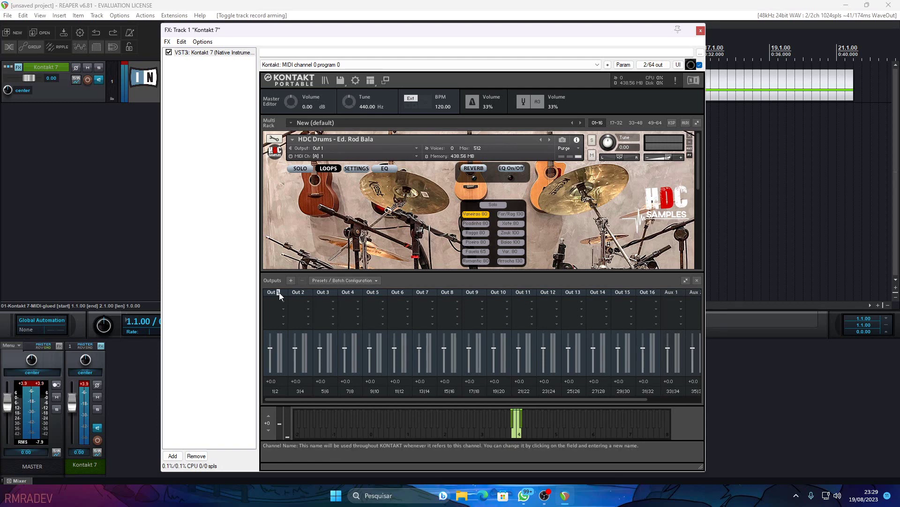
pyautogui.doubleClick(306, 292)
pyautogui.click(328, 294)
pyautogui.click(353, 293)
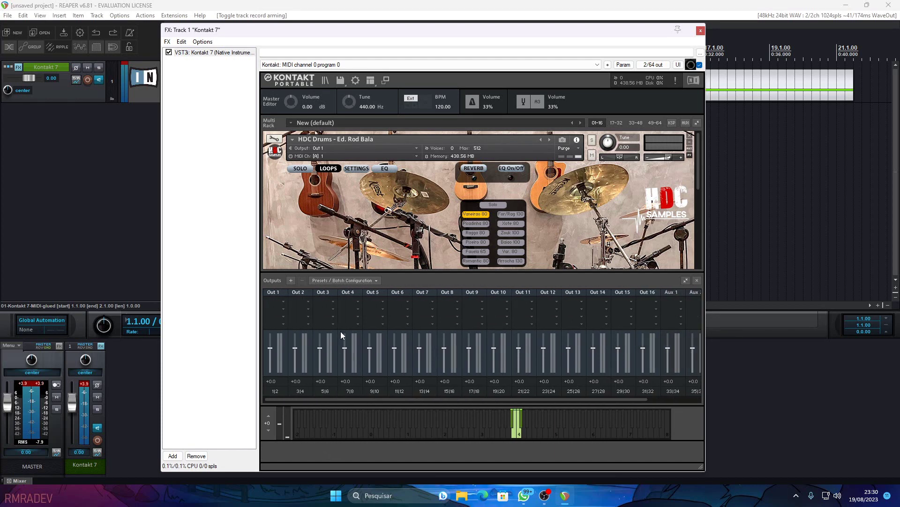
pyautogui.click(697, 280)
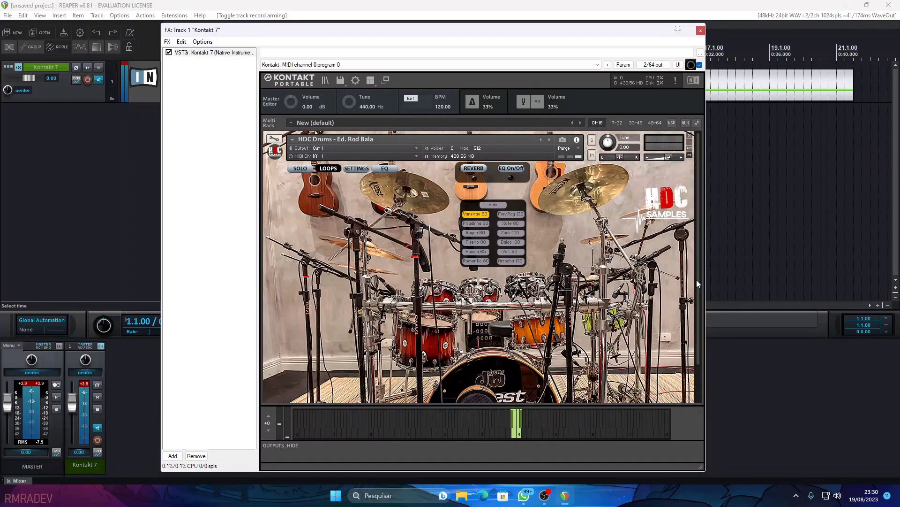
# In the HDC Drums edit mode, route the Kick In bus to Out 1 and the Kick Out bus to Out 2.
pyautogui.click(274, 140)
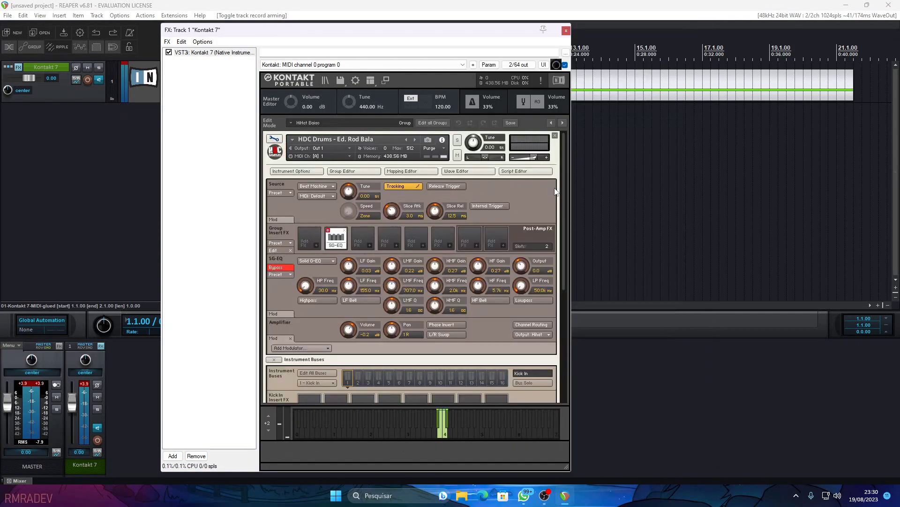
pyautogui.moveTo(564, 201); pyautogui.dragTo(568, 293)
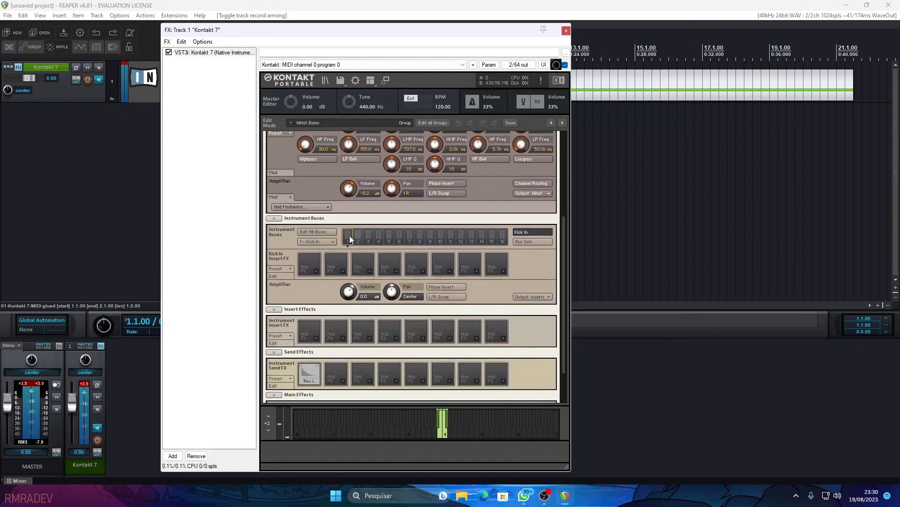
pyautogui.click(348, 237)
pyautogui.click(542, 297)
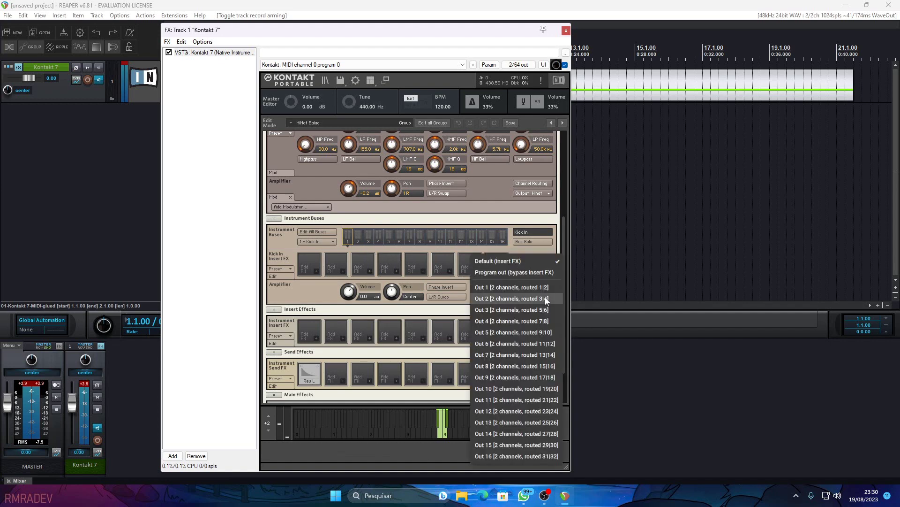
pyautogui.click(488, 285)
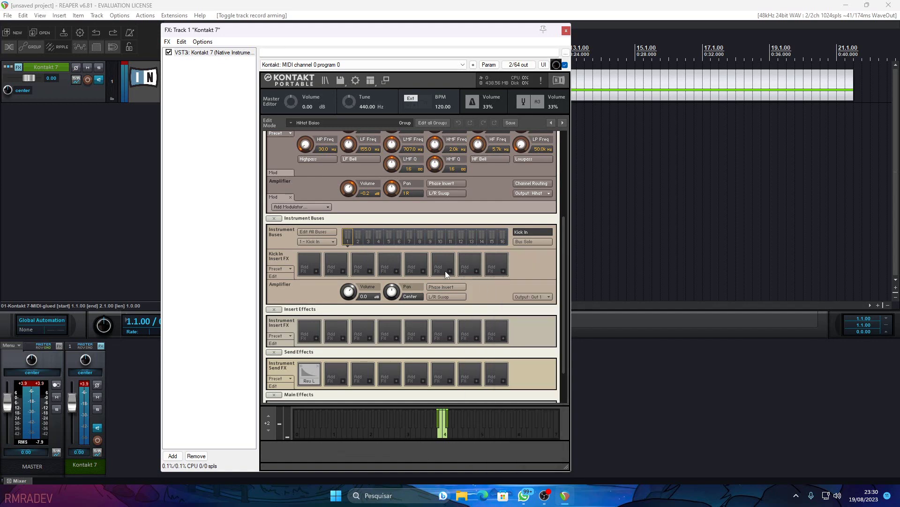
pyautogui.click(357, 238)
pyautogui.click(521, 297)
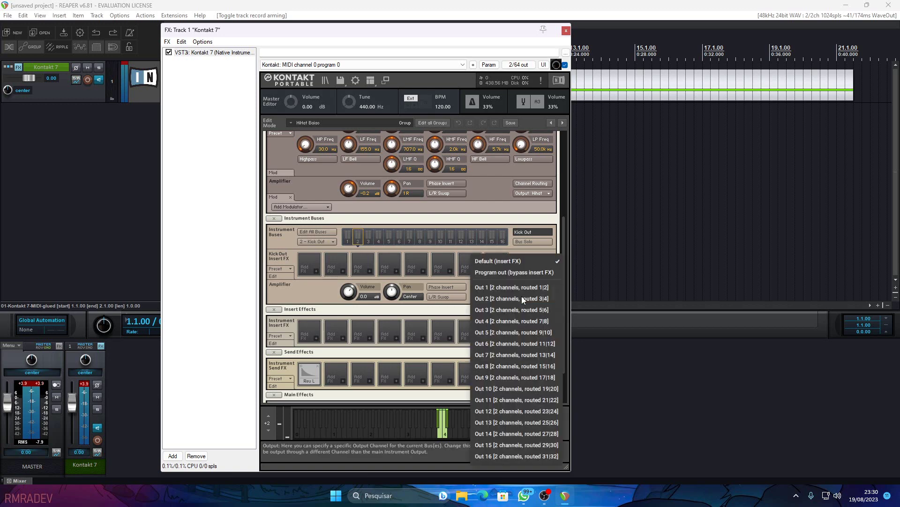
pyautogui.click(487, 299)
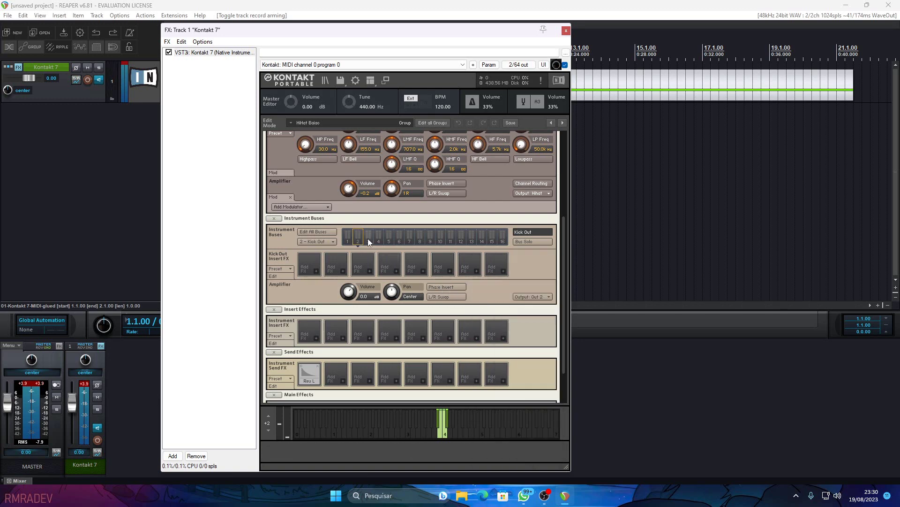
# Route instrument bus 3 to Out 3 and the Snare Down bus to Out 4.
pyautogui.click(368, 238)
pyautogui.click(530, 296)
pyautogui.click(492, 312)
pyautogui.click(532, 296)
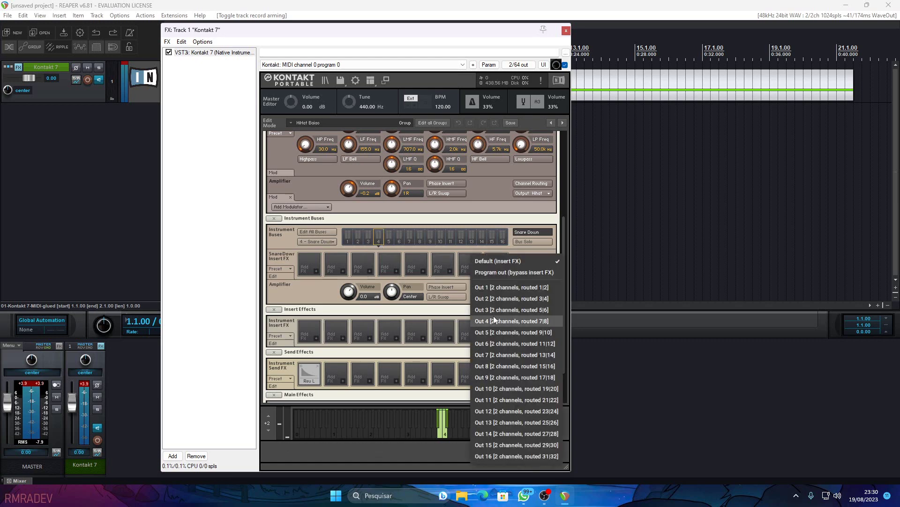
pyautogui.click(493, 317)
# Route the Hihat bus to Out 5 and recheck the output assignments of the Snare Down and Hihat buses.
pyautogui.click(389, 238)
pyautogui.click(530, 296)
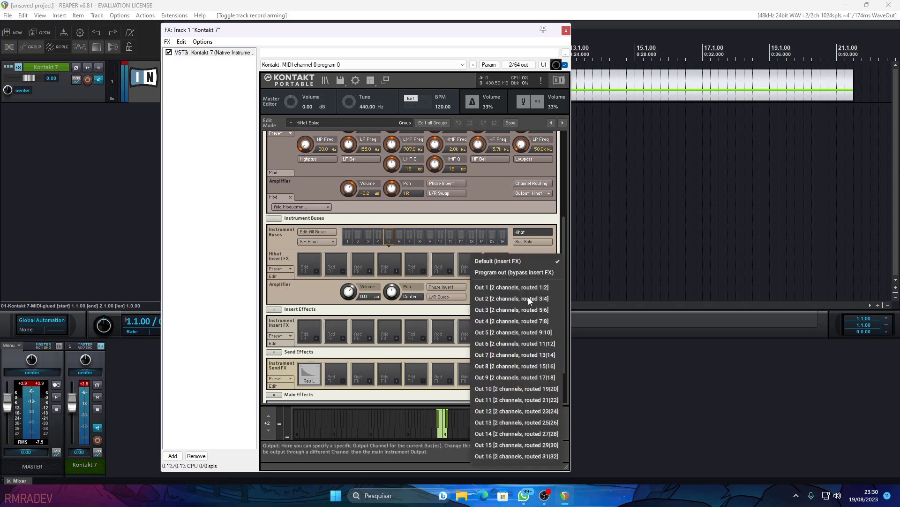
pyautogui.click(492, 332)
pyautogui.click(376, 239)
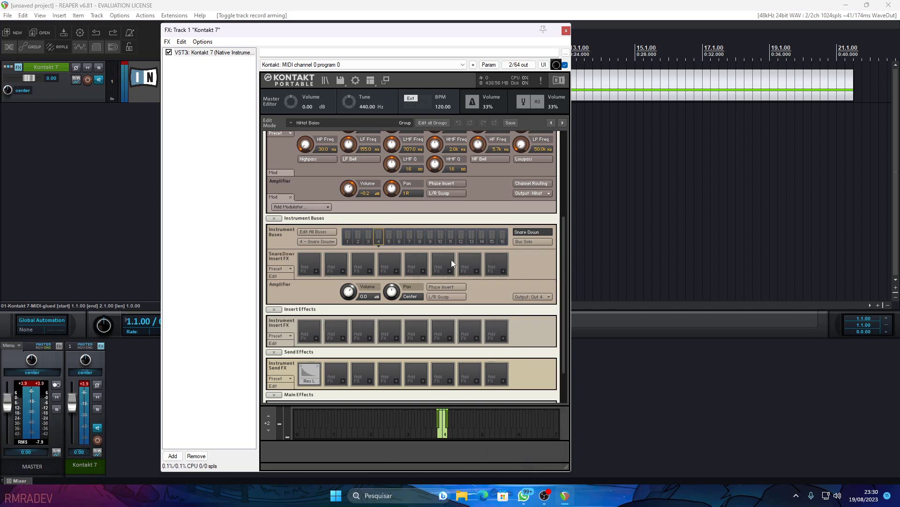
pyautogui.click(392, 239)
# Route the Rotom 1 bus to Out 6 and the Rotom 2 bus to Out 7.
pyautogui.click(398, 239)
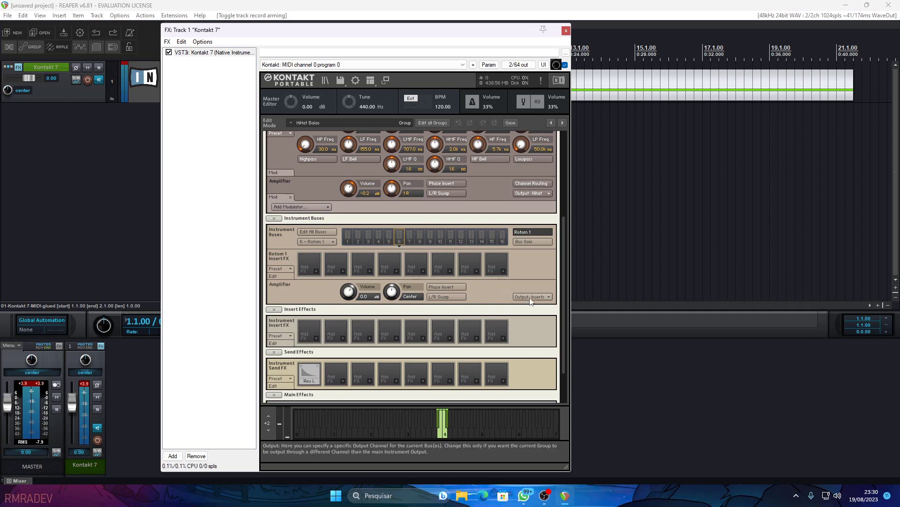
pyautogui.click(532, 296)
pyautogui.click(460, 298)
pyautogui.click(407, 242)
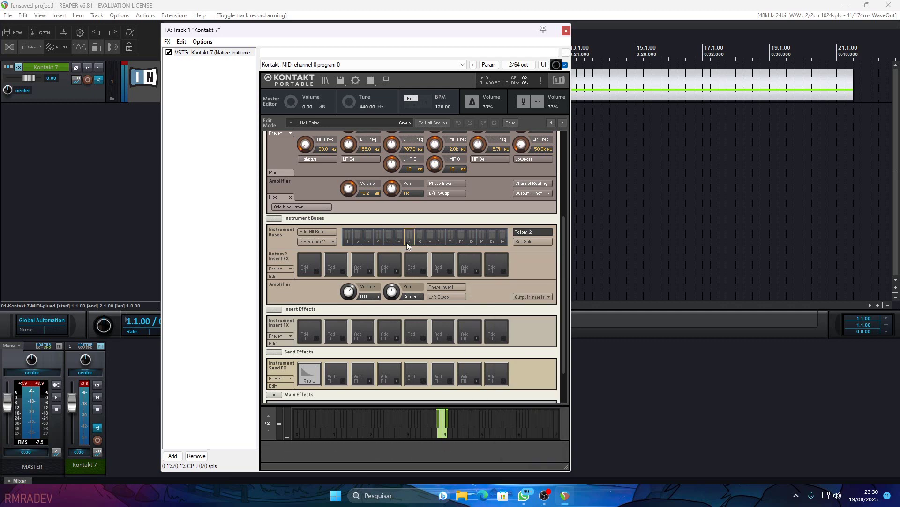
pyautogui.click(532, 296)
pyautogui.click(488, 347)
# Route the Tom 1 bus to Out 8 and the Tom 2 bus to Out 9.
pyautogui.click(423, 242)
pyautogui.click(532, 296)
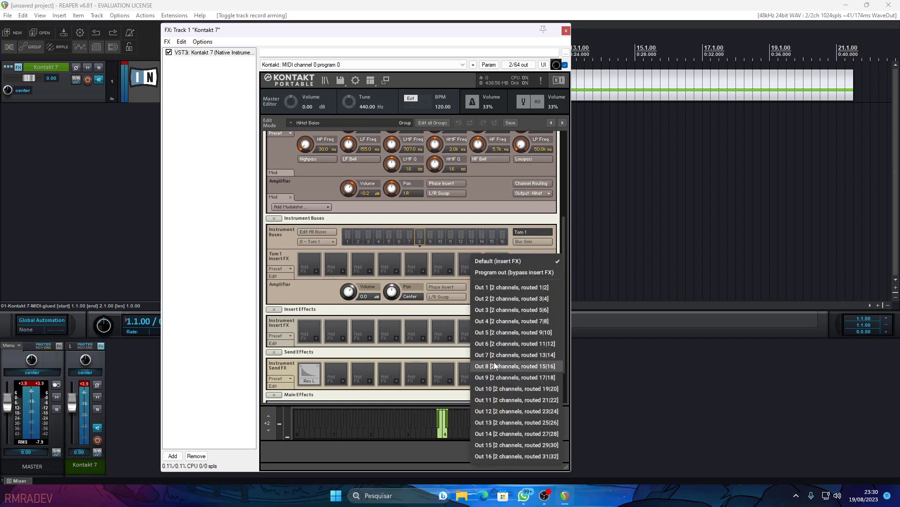
pyautogui.click(494, 362)
pyautogui.click(430, 241)
pyautogui.click(533, 296)
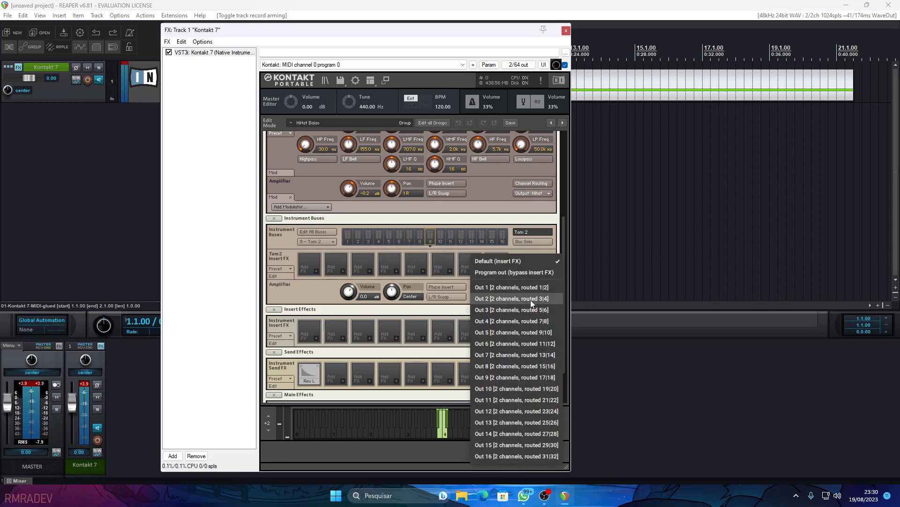
pyautogui.click(508, 376)
# Route the Surdo 1 bus to Out 10 and the Surdo 2 bus to Out 11.
pyautogui.click(442, 239)
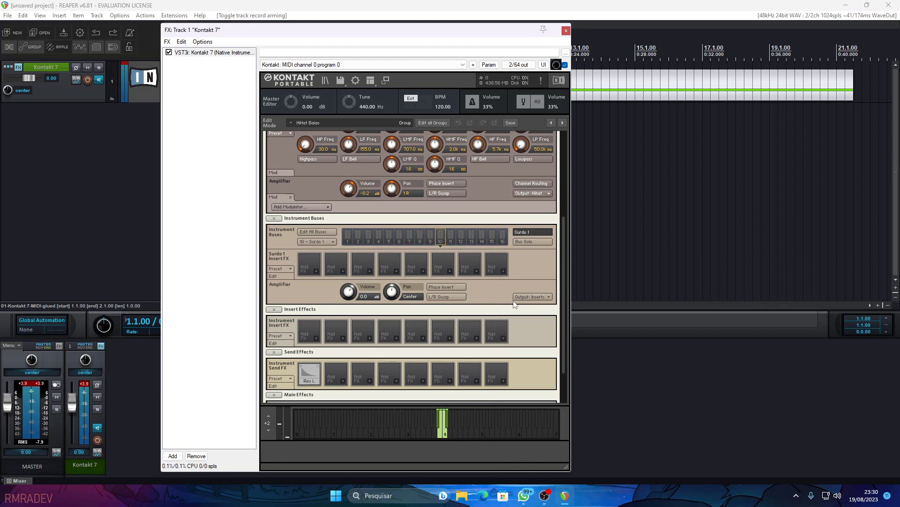
pyautogui.click(532, 297)
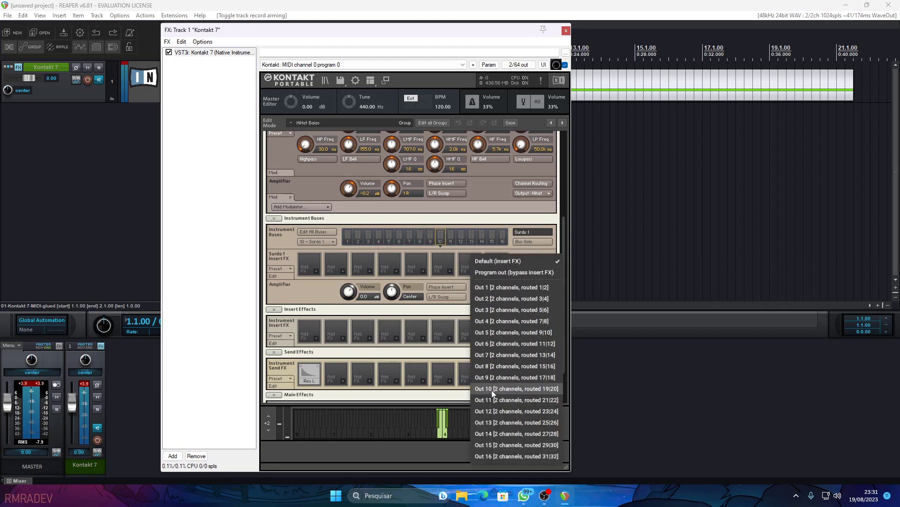
pyautogui.click(491, 390)
pyautogui.click(452, 239)
pyautogui.click(532, 296)
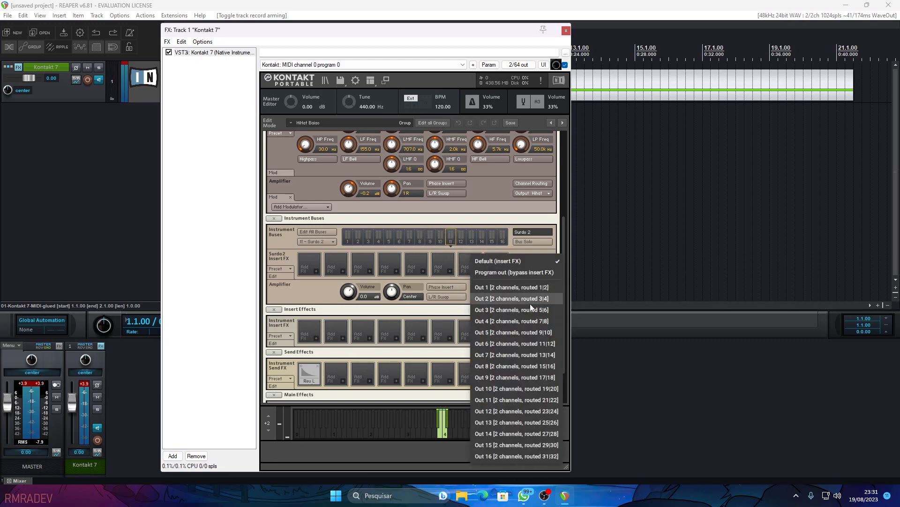
pyautogui.click(492, 404)
# Route the Overs bus to Out 12 and instrument bus 13 to Out 13.
pyautogui.click(462, 239)
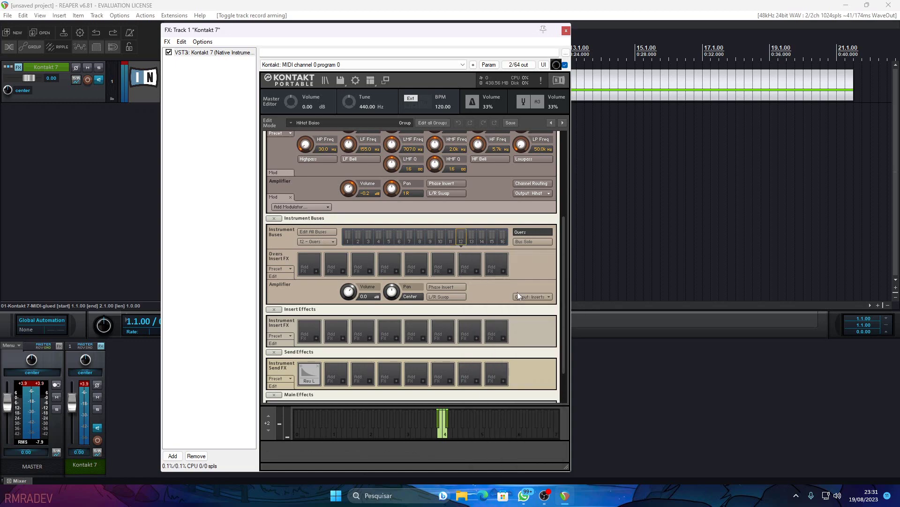
pyautogui.click(533, 297)
pyautogui.click(484, 416)
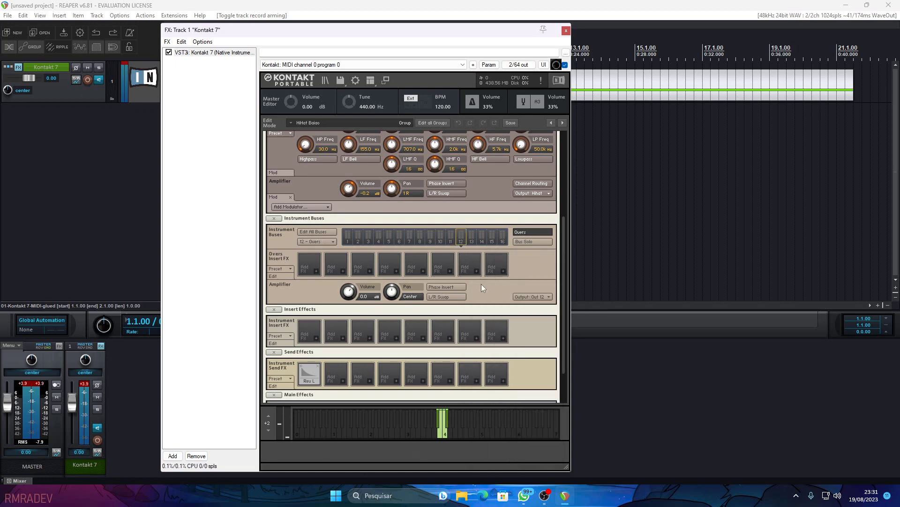
pyautogui.click(471, 240)
pyautogui.click(532, 296)
pyautogui.click(483, 429)
# Route the Room bus to Out 14 and the Snare FX bus to Out 15.
pyautogui.click(533, 296)
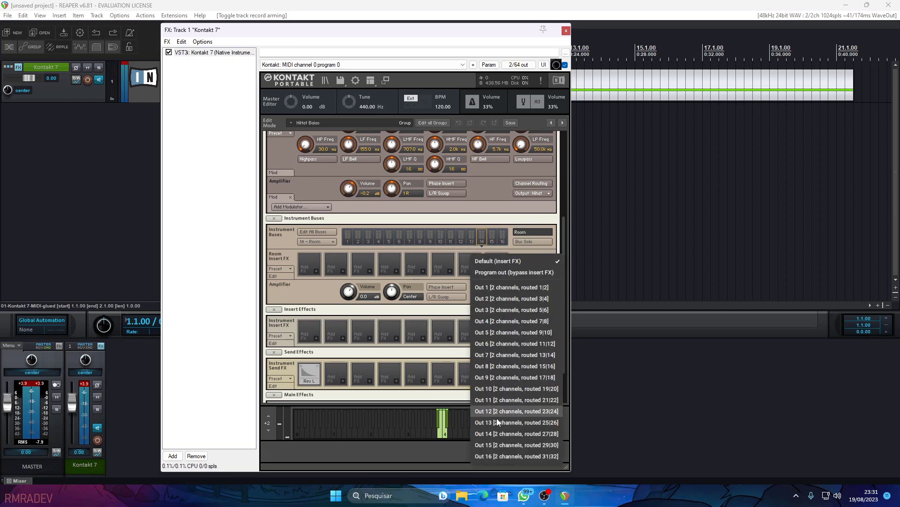
pyautogui.click(488, 432)
pyautogui.click(492, 238)
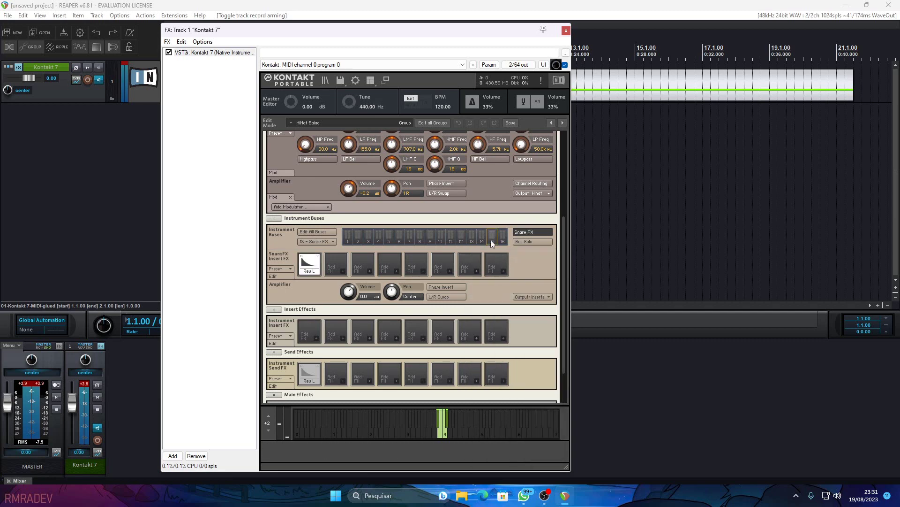
pyautogui.click(533, 297)
pyautogui.click(488, 444)
# Route the Caixa Piseiro bus to Out 16 and leave the HDC Drums edit mode.
pyautogui.click(504, 238)
pyautogui.click(533, 297)
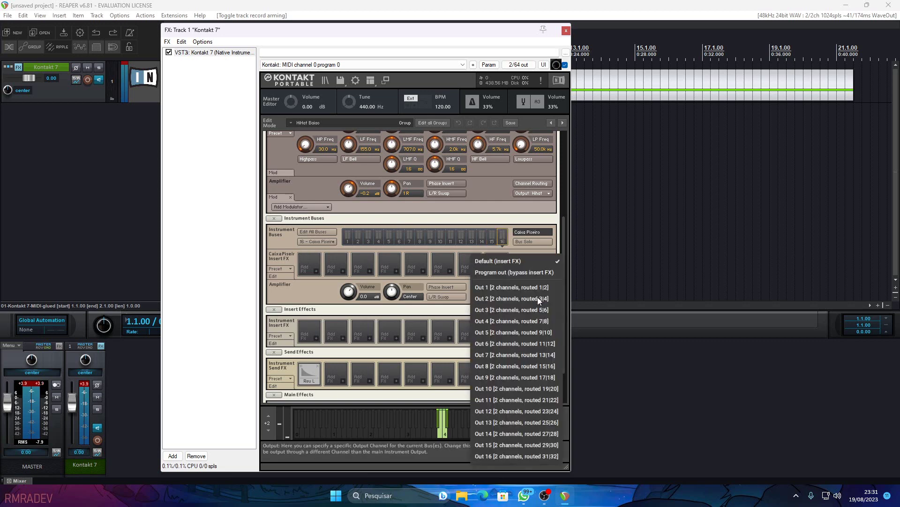
pyautogui.click(495, 457)
pyautogui.moveTo(562, 339); pyautogui.dragTo(572, 252)
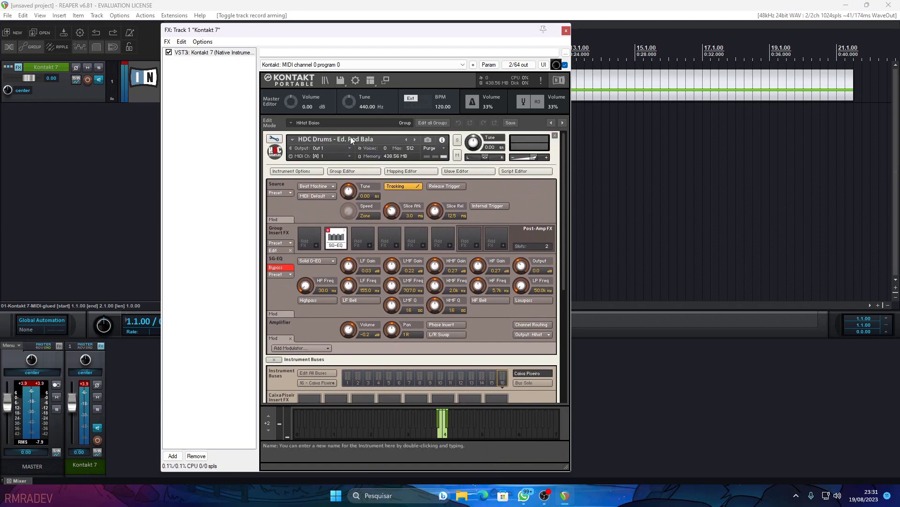
pyautogui.click(274, 137)
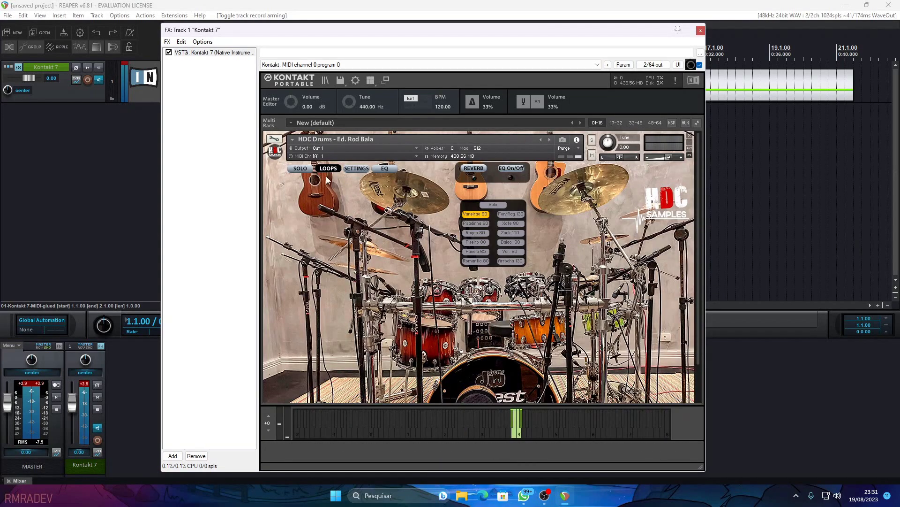
# Show Kontakt's Outputs section and play the project to check the signal on the separate output channels.
pyautogui.click(372, 81)
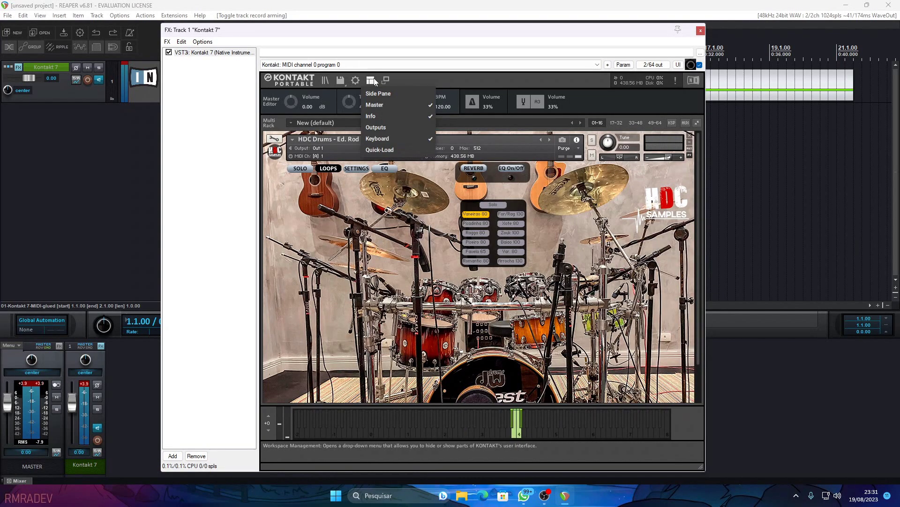
pyautogui.click(395, 128)
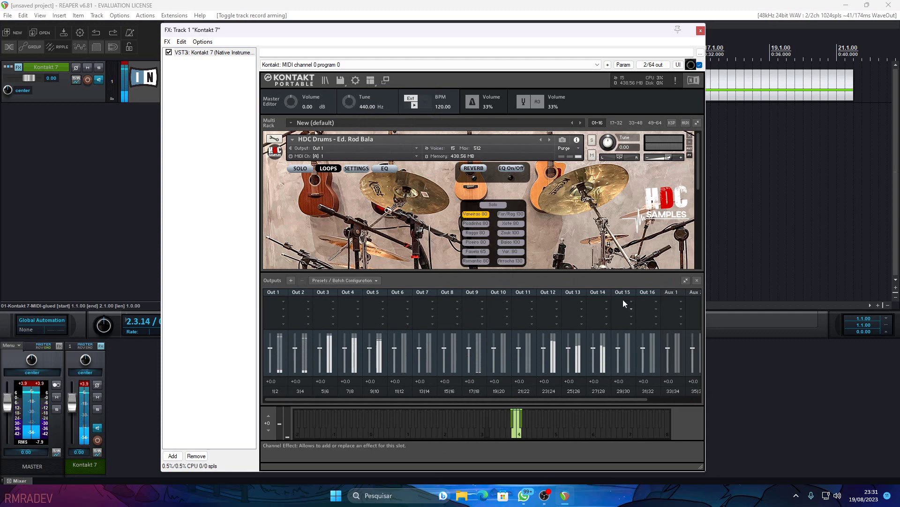
pyautogui.press('space')
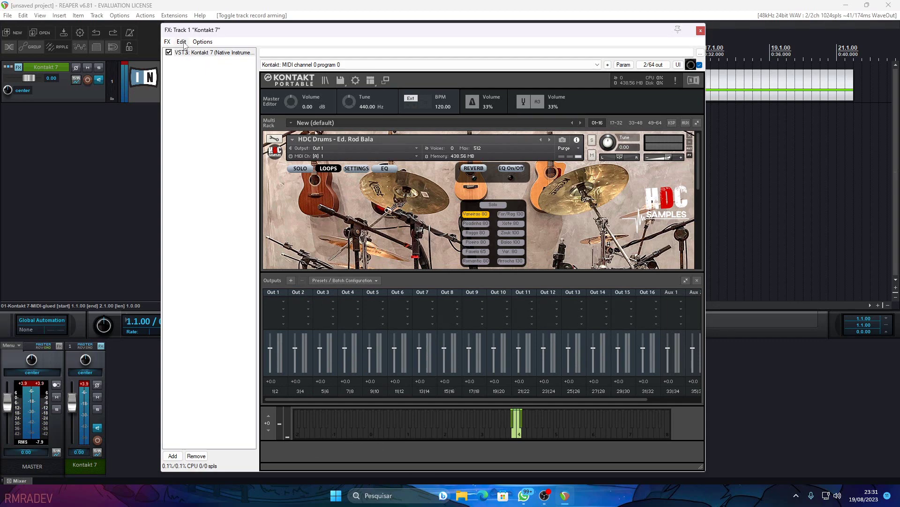
# Build multichannel routing for the outputs of the Kontakt 7 effect, adding the proposed tracks, and close the FX window.
pyautogui.click(185, 42)
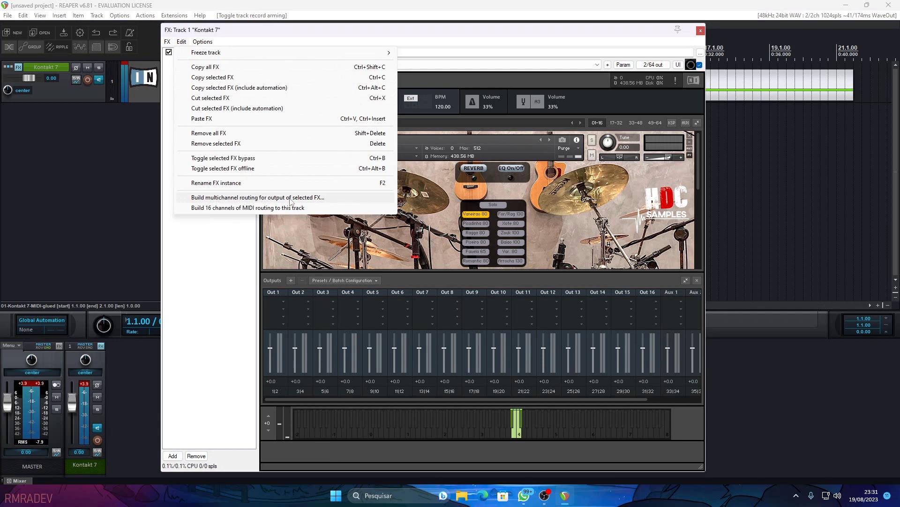
pyautogui.click(261, 197)
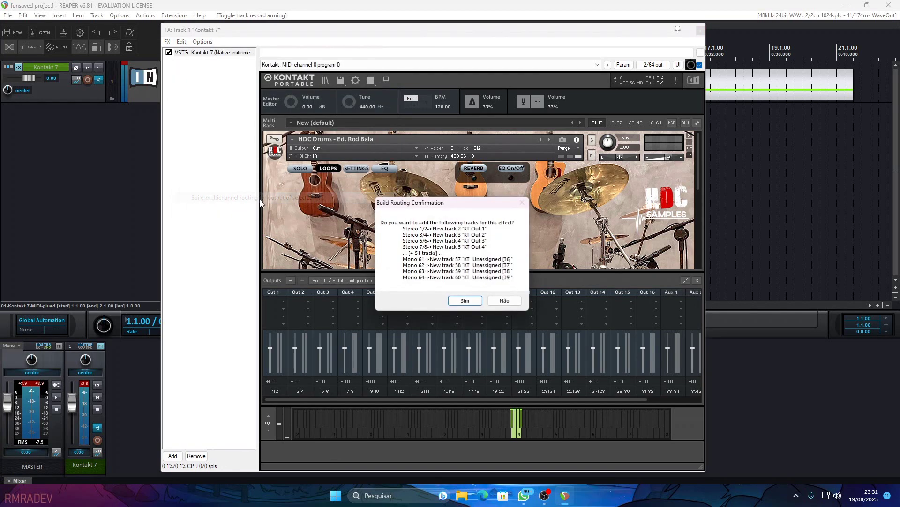
pyautogui.click(466, 301)
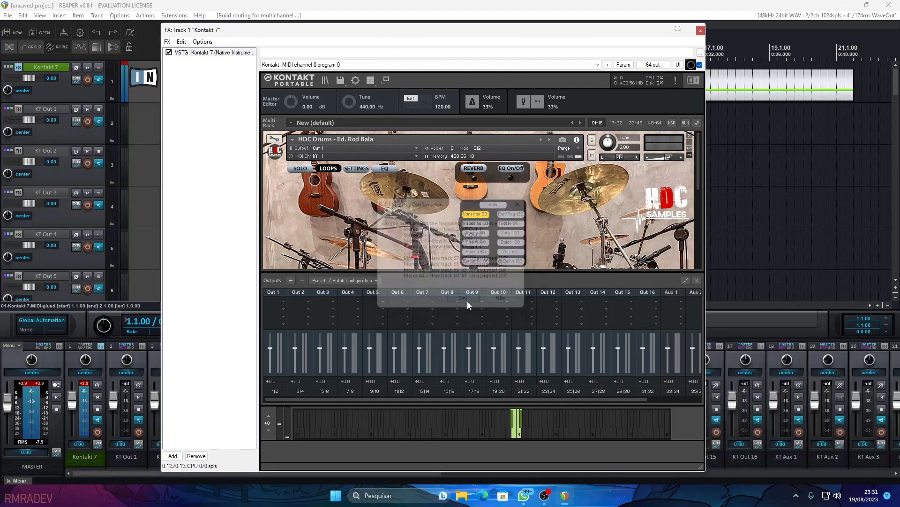
pyautogui.click(700, 32)
# Delete all KT Unassigned tracks that follow KT Aux 4 in the mixer.
pyautogui.moveTo(432, 472); pyautogui.dragTo(601, 477)
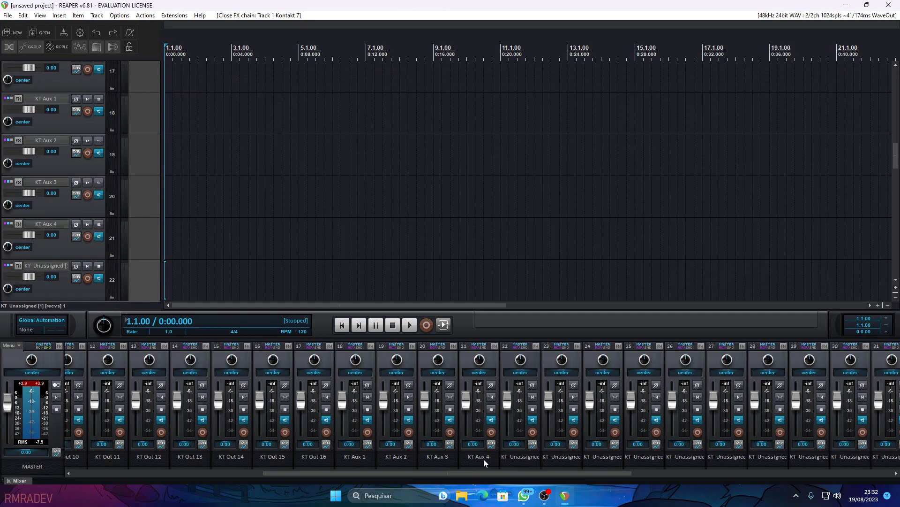
pyautogui.moveTo(432, 472); pyautogui.dragTo(784, 474)
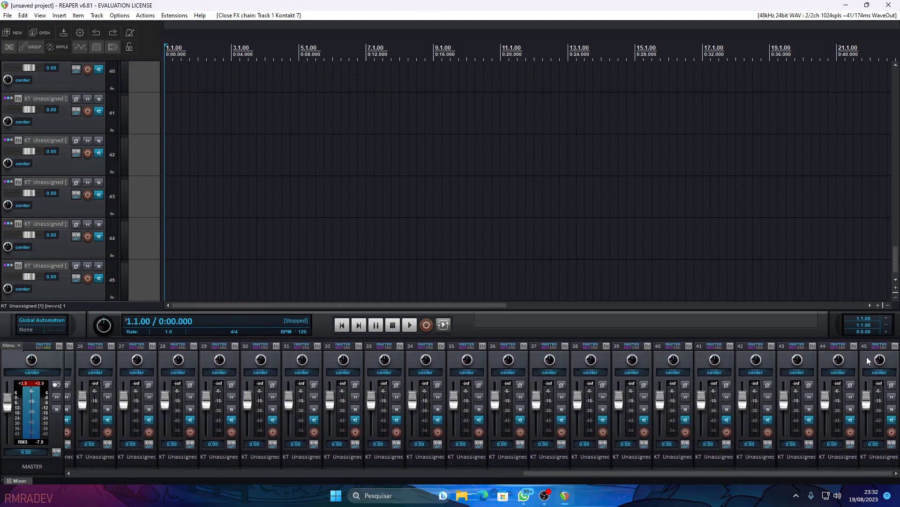
pyautogui.press('Delete')
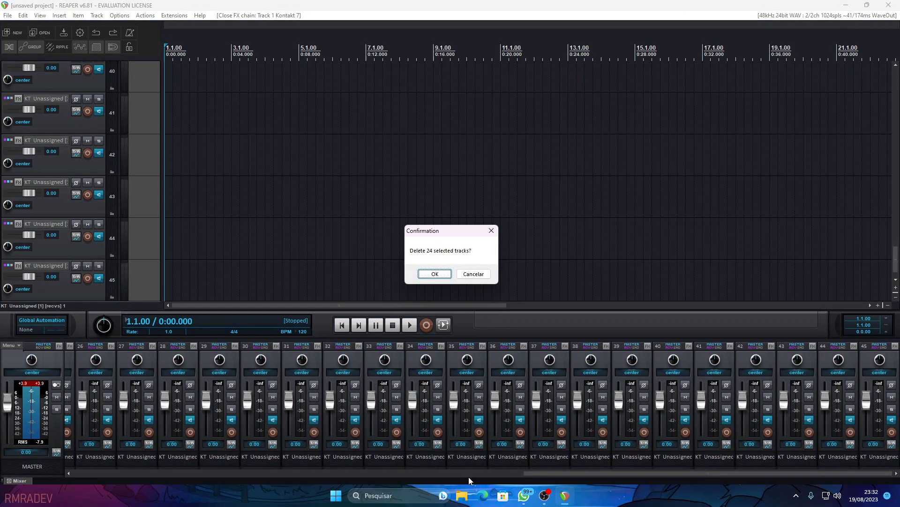
pyautogui.press('Return')
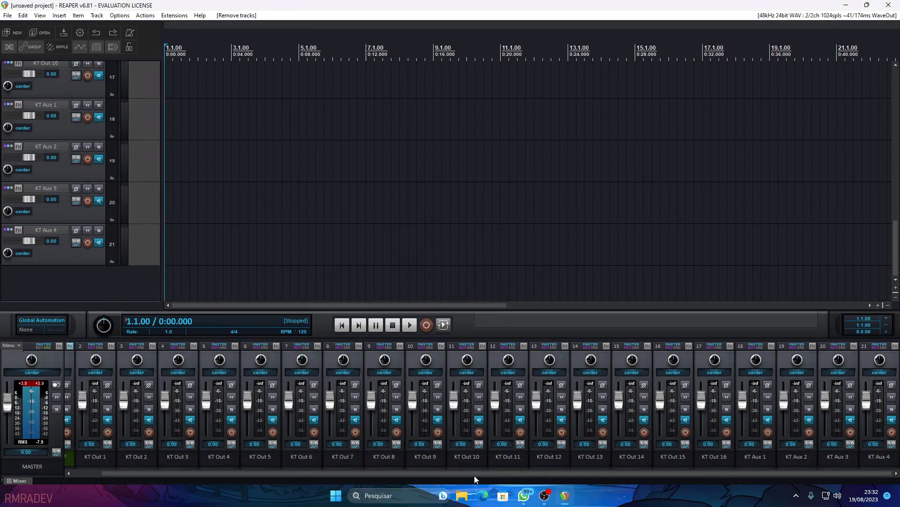
# Play the project to check the meters of the separated tracks, soloing KT Out 2 briefly to hear it alone.
pyautogui.scroll(1, 507, 465)
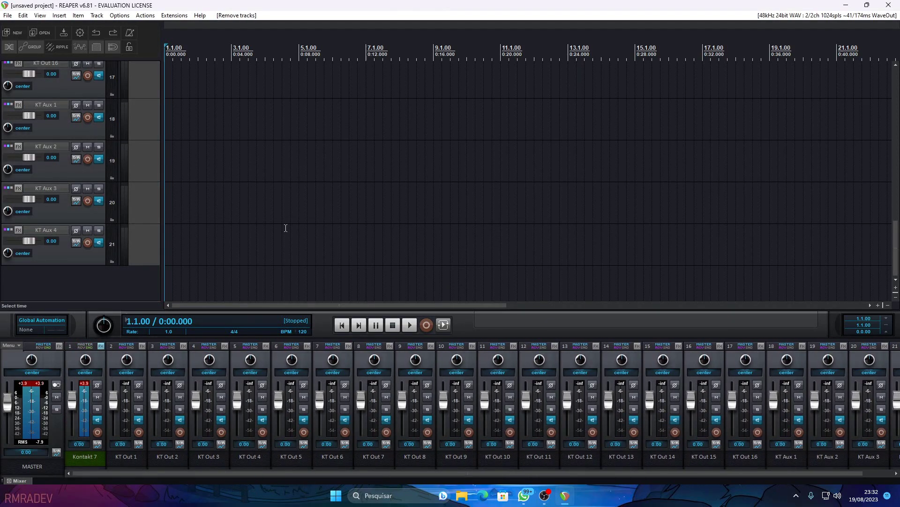
pyautogui.scroll(10, 463, 151)
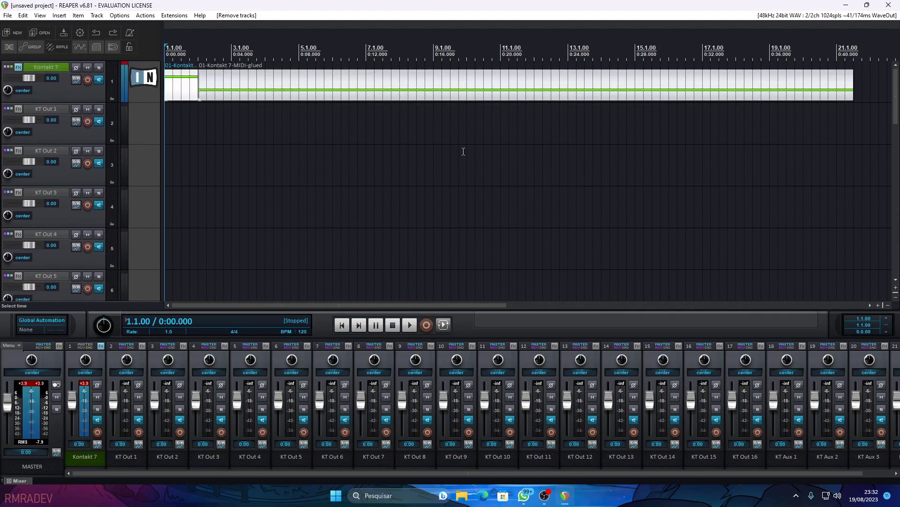
pyautogui.press('space')
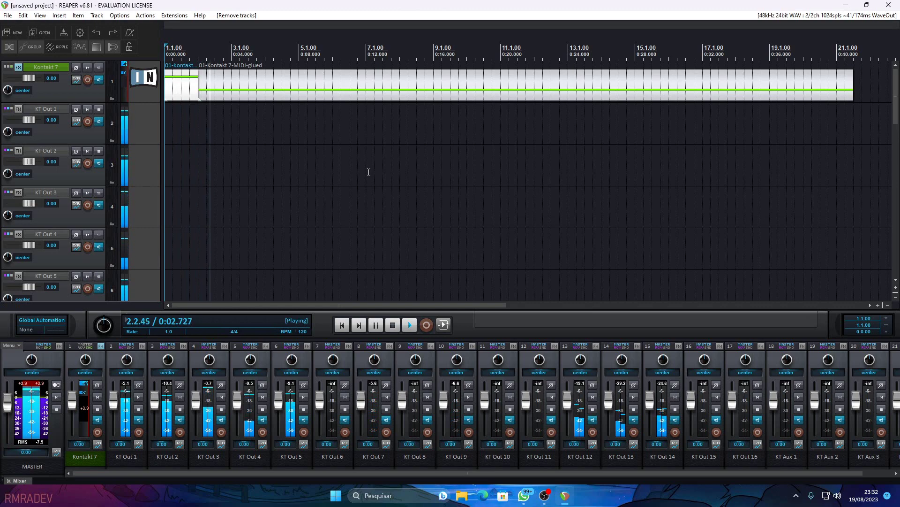
pyautogui.click(179, 409)
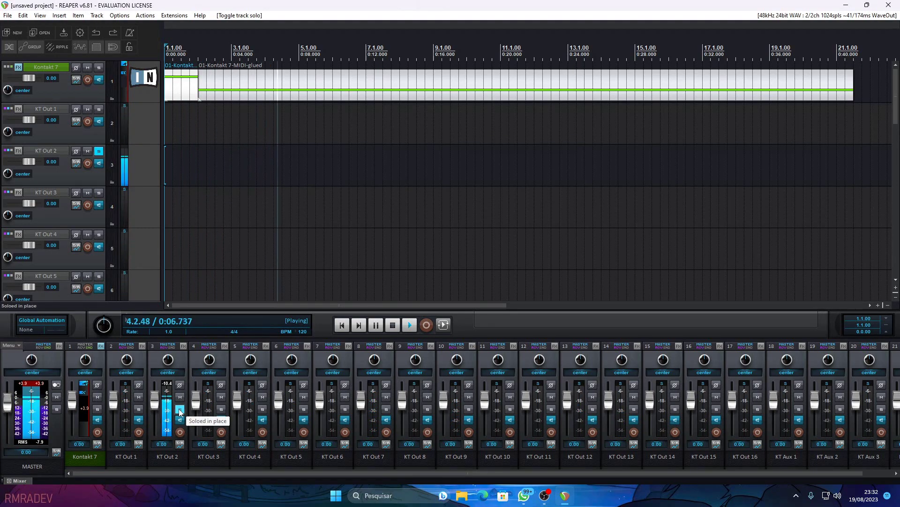
pyautogui.click(180, 410)
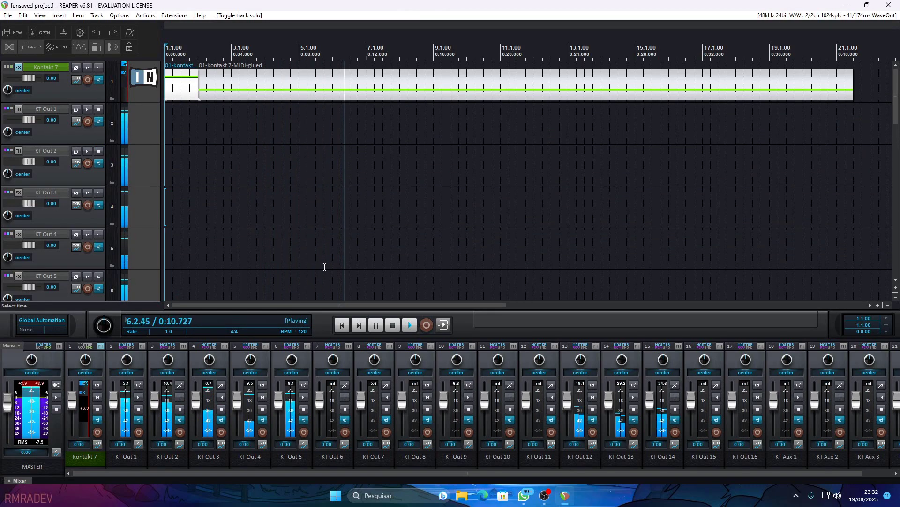
pyautogui.press('space')
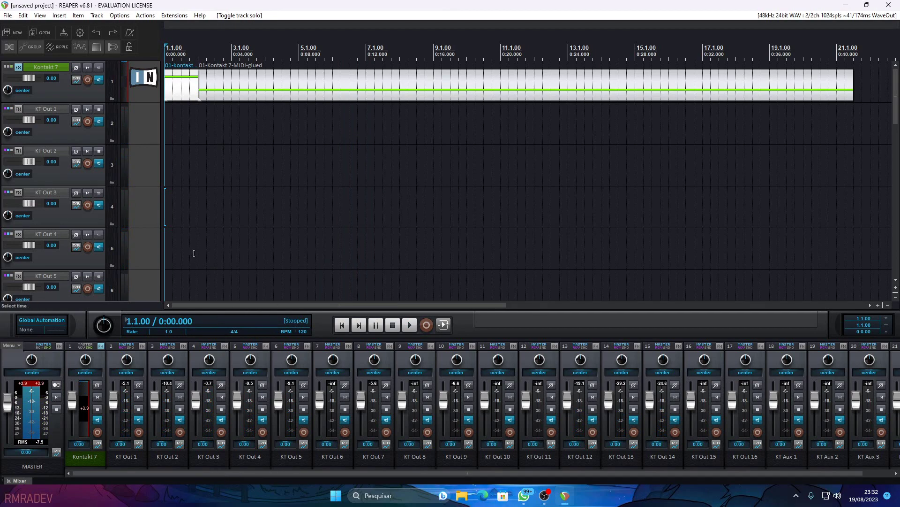
# Audition the KT Out 1 track in solo, rename it bumbo, and release its solo.
pyautogui.press('space')
pyautogui.click(140, 409)
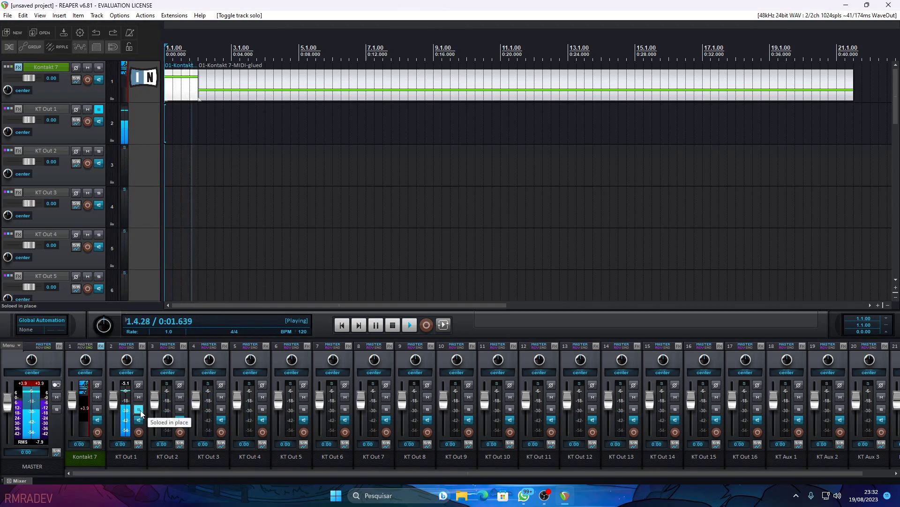
pyautogui.press('space')
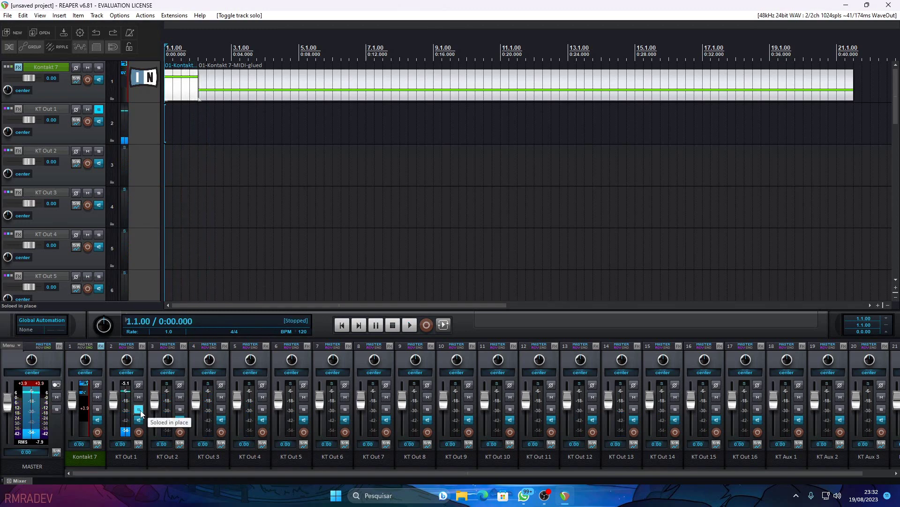
pyautogui.doubleClick(129, 457)
pyautogui.write('bumbo')
pyautogui.press('Return')
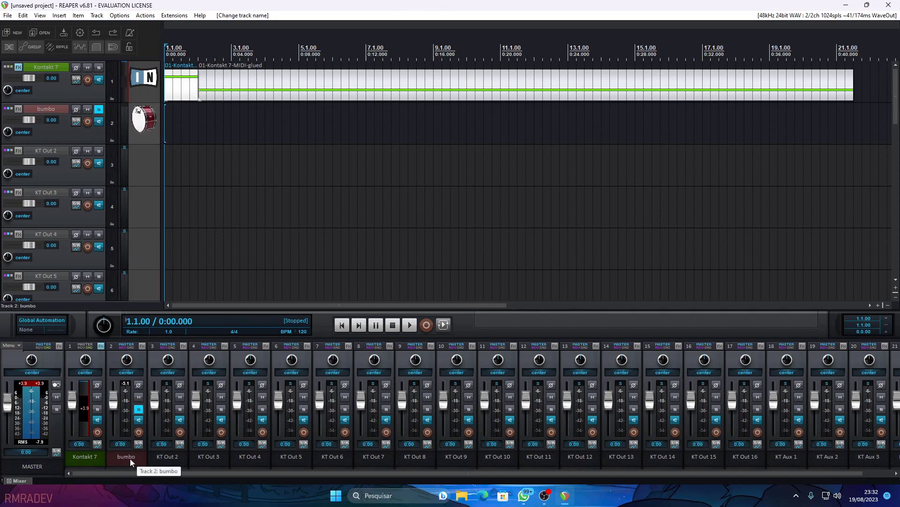
pyautogui.click(138, 409)
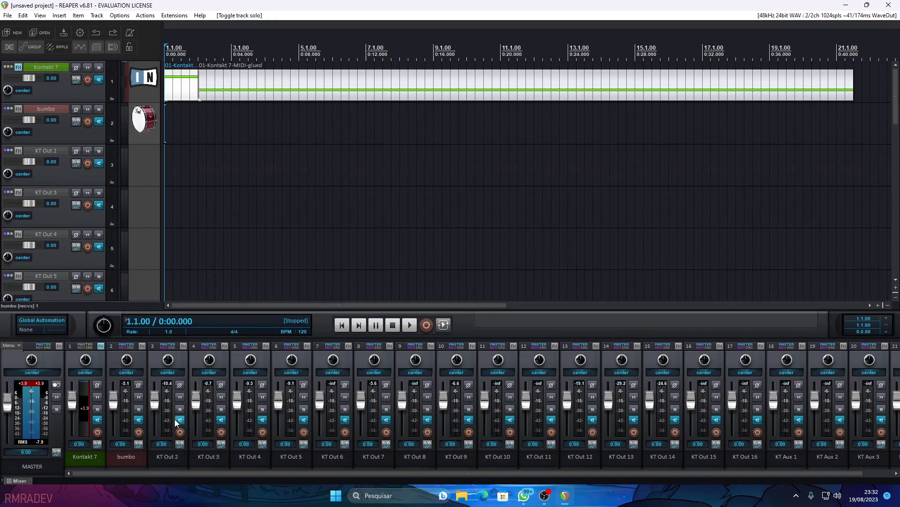
# Audition the KT Out 2 track in solo, release its solo, and rename it bumbo sub.
pyautogui.press('space')
pyautogui.click(180, 409)
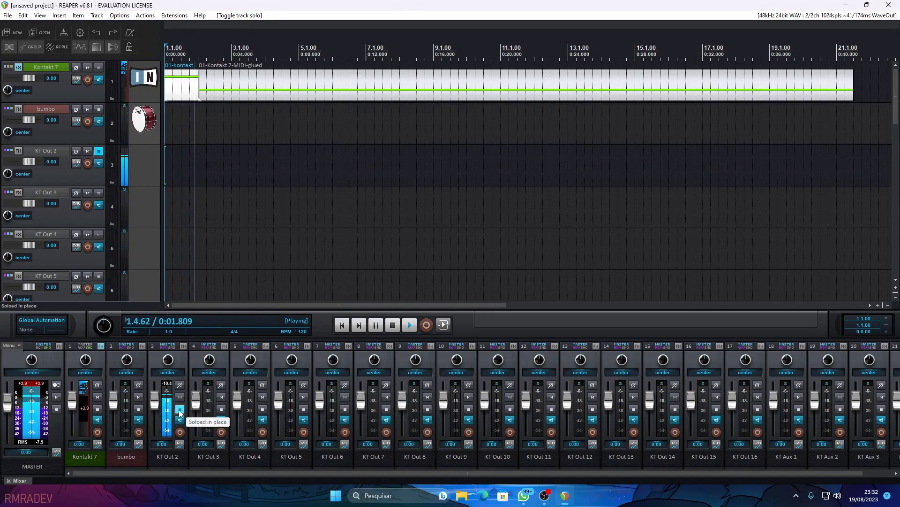
pyautogui.press('space')
pyautogui.click(179, 409)
pyautogui.doubleClick(168, 455)
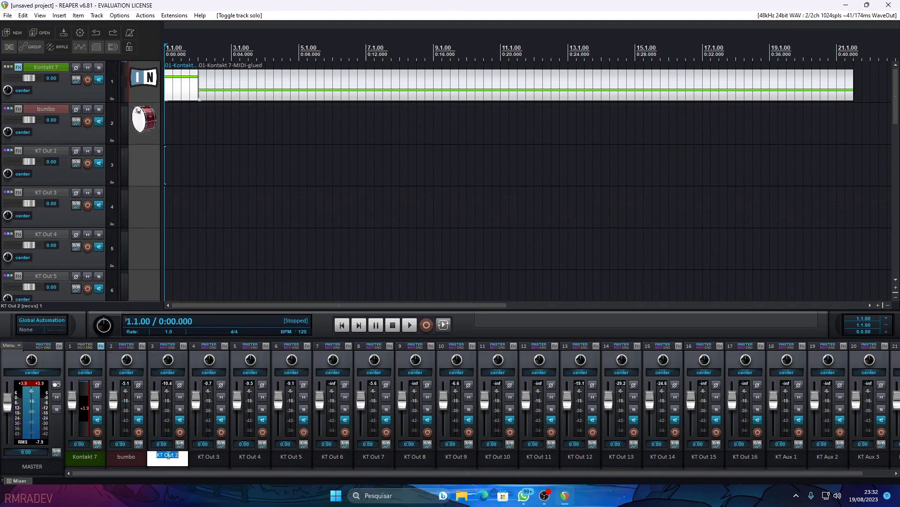
pyautogui.write('bumbo sub')
pyautogui.press('Return')
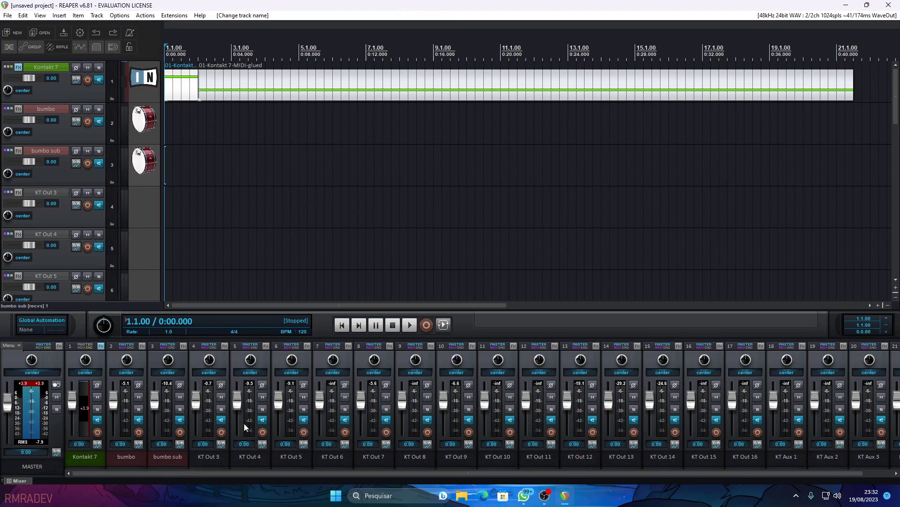
# Audition the KT Out 3 track in solo, release its solo, and rename it caixa.
pyautogui.press('space')
pyautogui.click(221, 409)
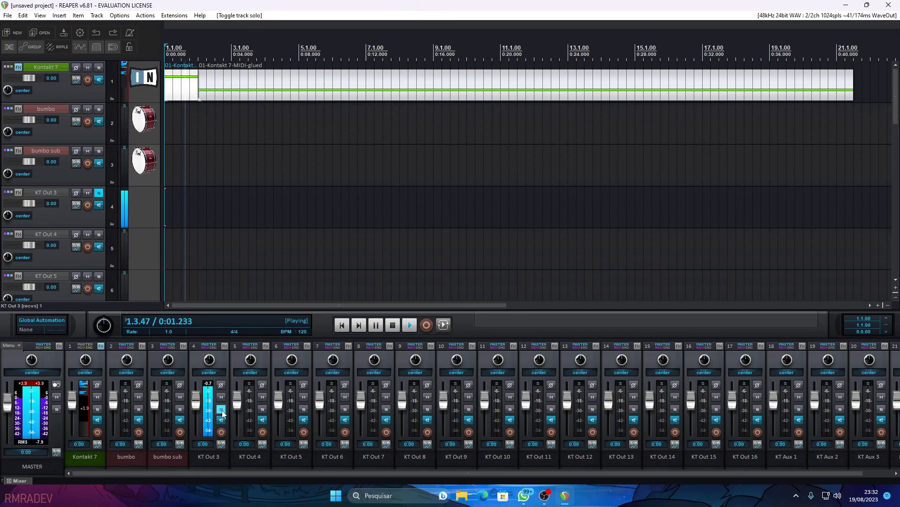
pyautogui.click(222, 410)
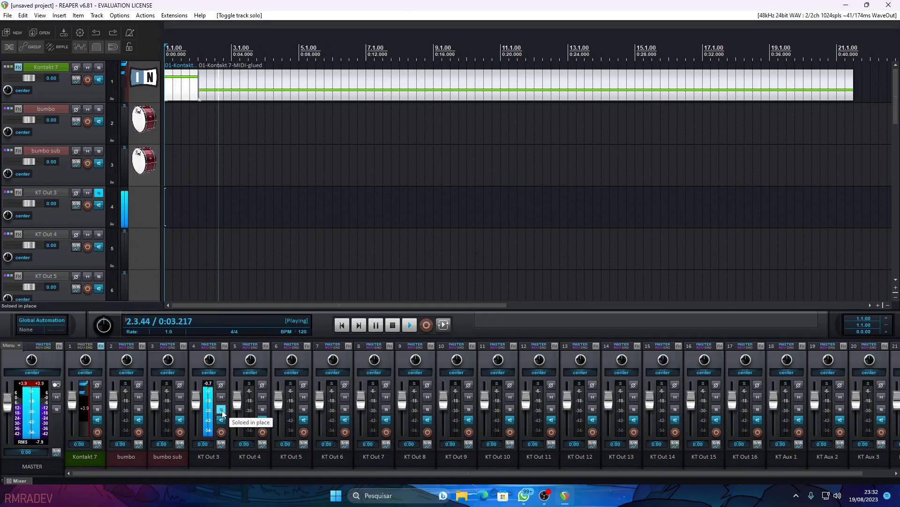
pyautogui.press('space')
pyautogui.doubleClick(213, 456)
pyautogui.write('c')
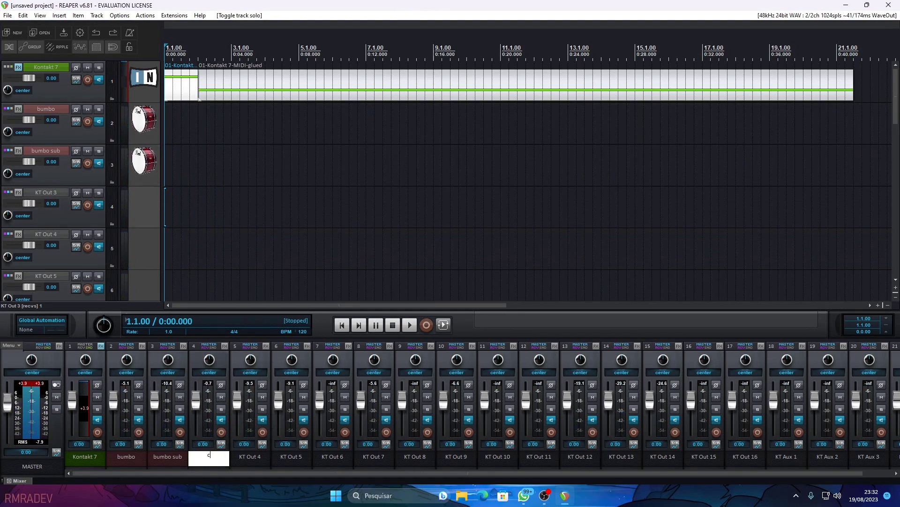
pyautogui.write('aixa')
pyautogui.press('Return')
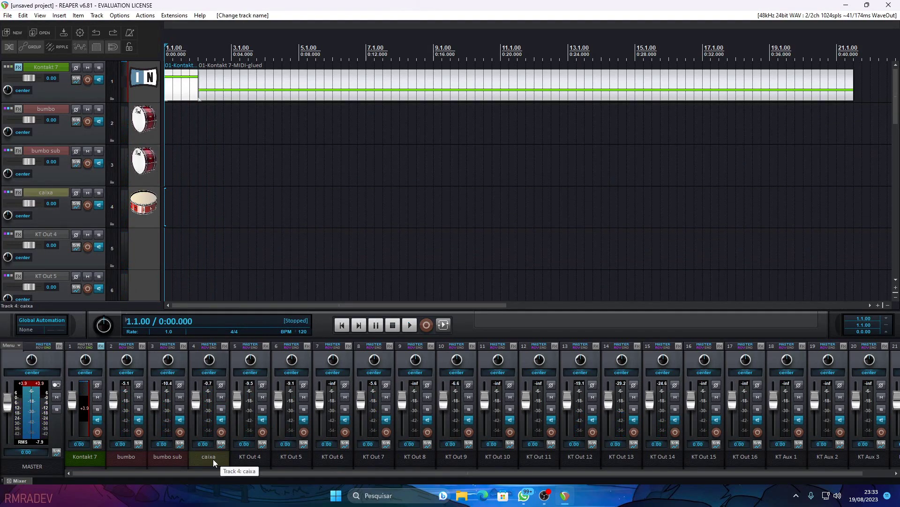
# Audition the KT Out 4 track in solo, release its solo, and rename it caixa fx.
pyautogui.press('space')
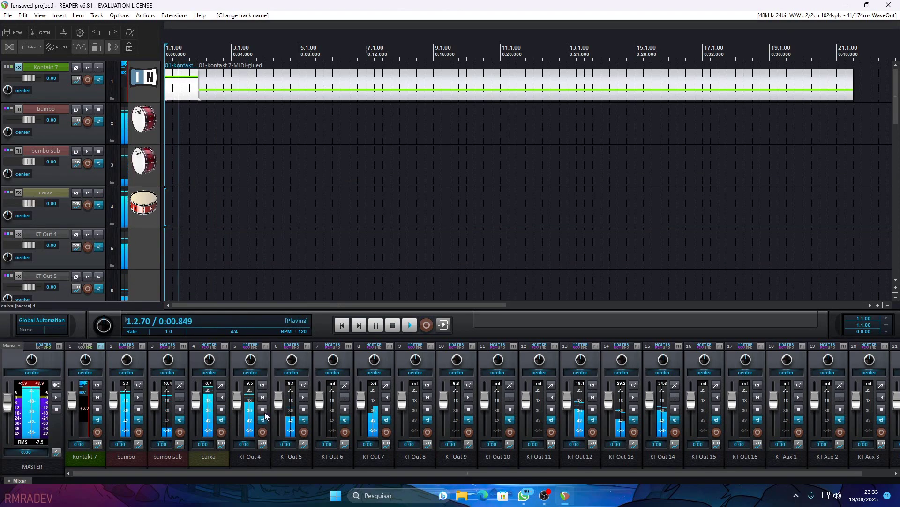
pyautogui.click(264, 412)
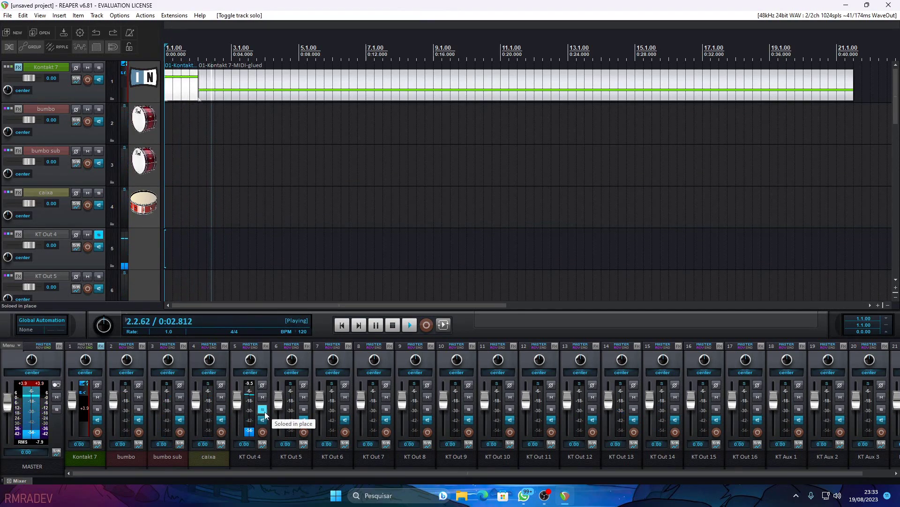
pyautogui.click(264, 411)
pyautogui.press('space')
pyautogui.doubleClick(256, 455)
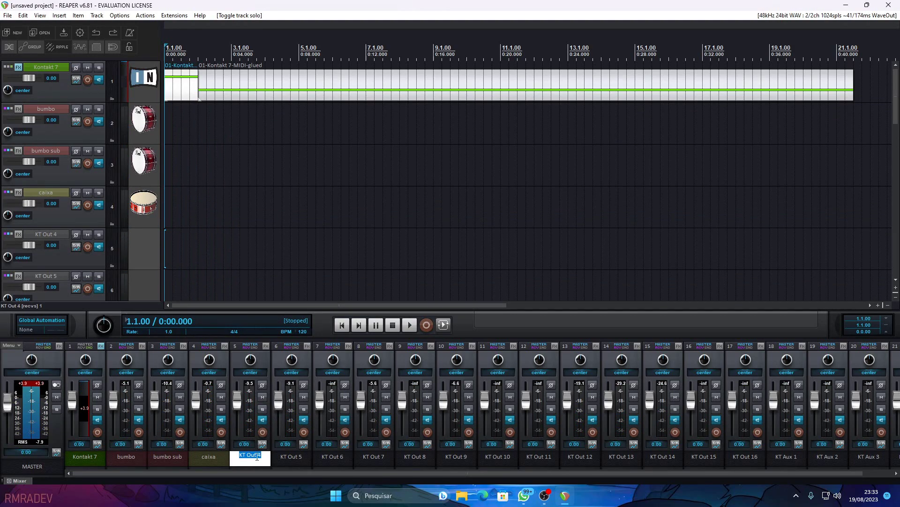
pyautogui.write('caixa fx')
pyautogui.press('Return')
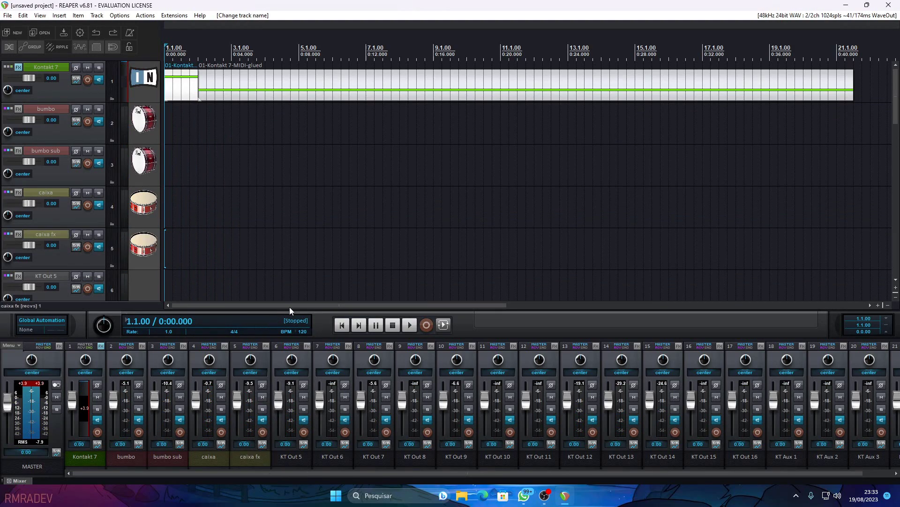
# Audition the KT Out 5 track in solo, boosting its volume to +12 dB and resetting it to 0 dB, and release its solo.
pyautogui.click(303, 410)
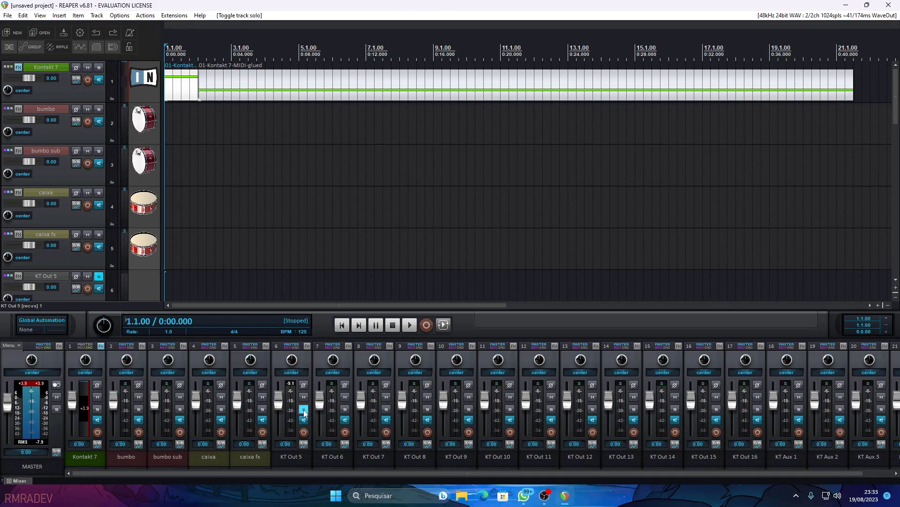
pyautogui.press('space')
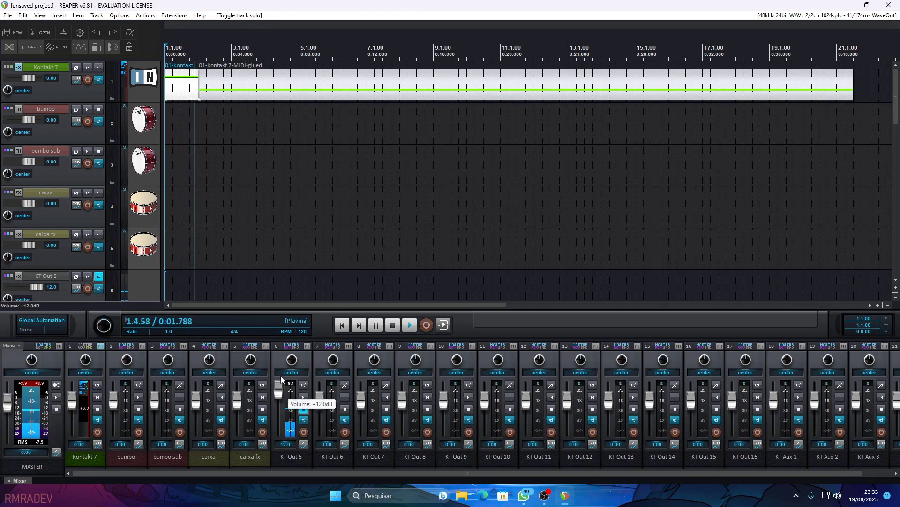
pyautogui.moveTo(279, 403); pyautogui.dragTo(279, 408)
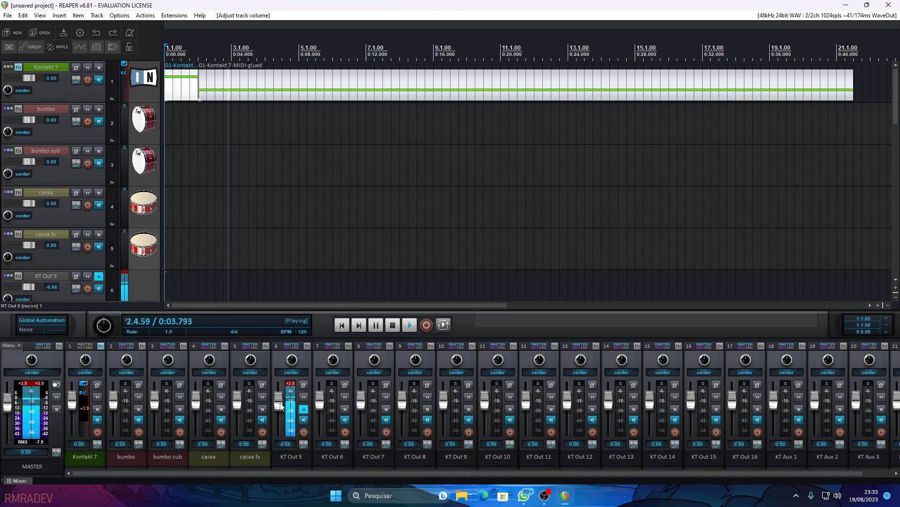
pyautogui.doubleClick(278, 403)
pyautogui.press('space')
pyautogui.click(304, 411)
# Rename the KT Out 5 track pratos.
pyautogui.doubleClick(296, 458)
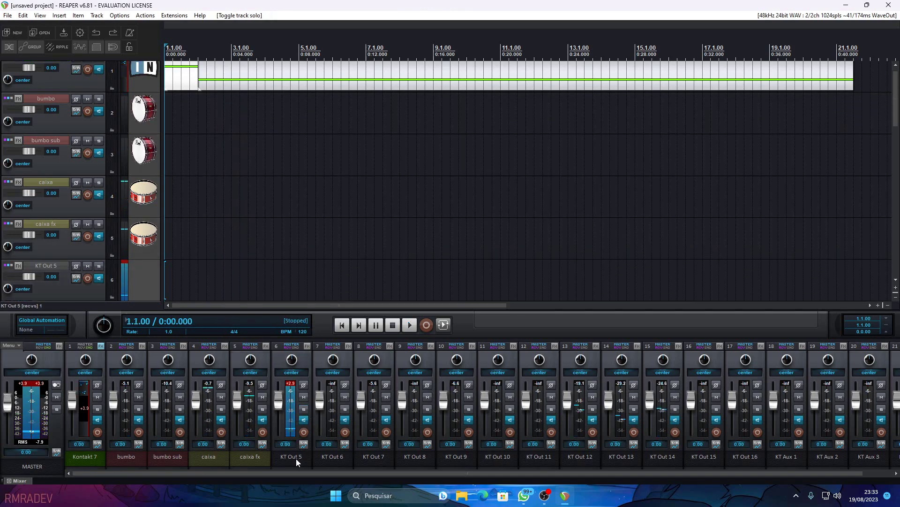
pyautogui.write('hiha')
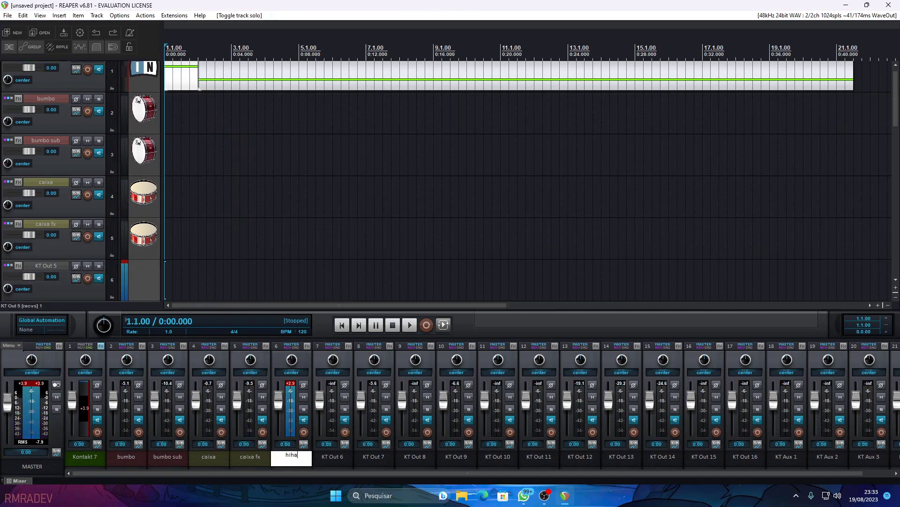
pyautogui.write('t')
pyautogui.press('Return')
pyautogui.write('pratos')
pyautogui.press('Return')
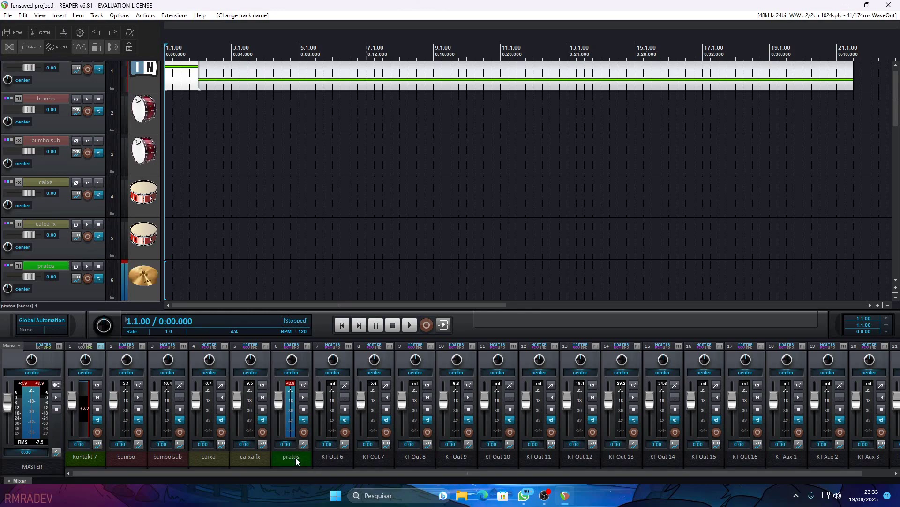
# Play the project to check the meters of the remaining tracks, and hide the mixer.
pyautogui.press('space')
pyautogui.press('space')
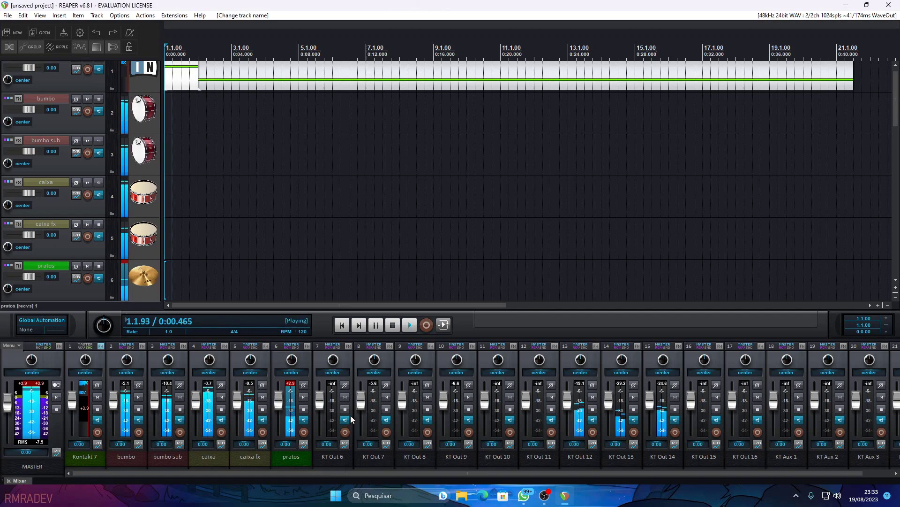
pyautogui.click(592, 411)
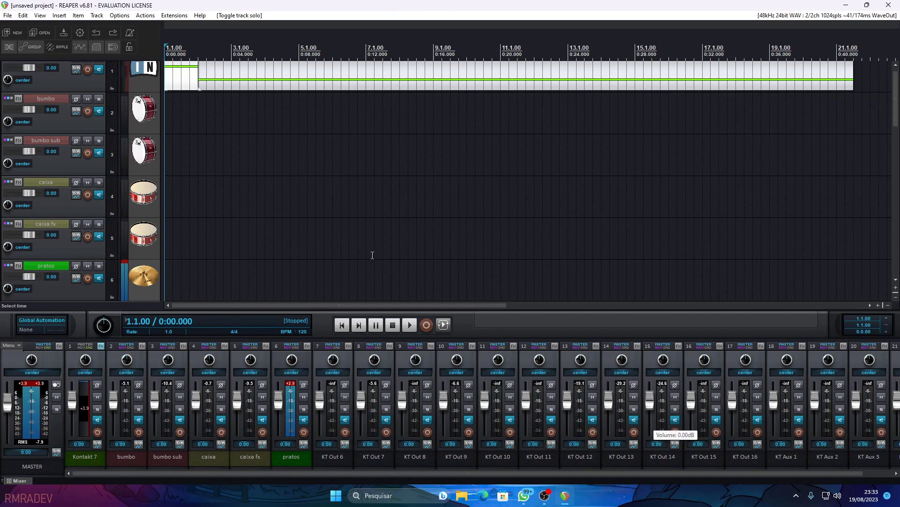
pyautogui.press('space')
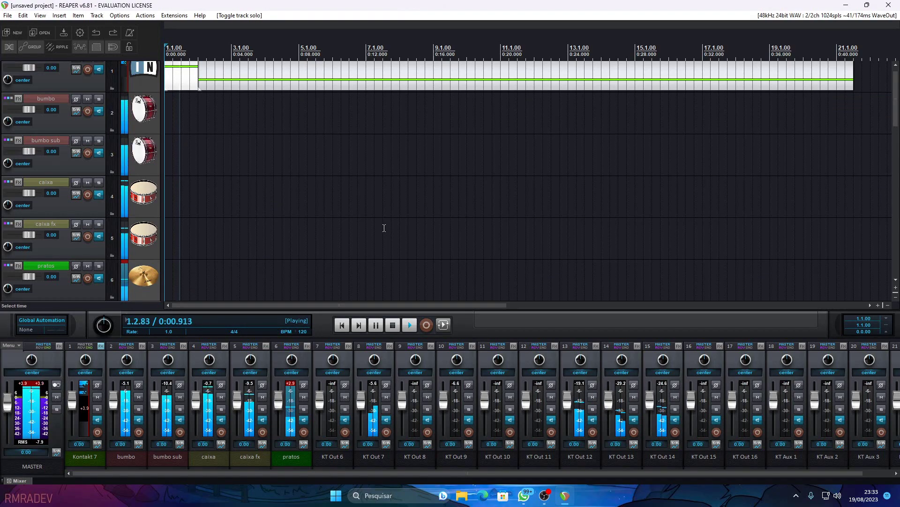
pyautogui.hotkey('ctrl', 'm')
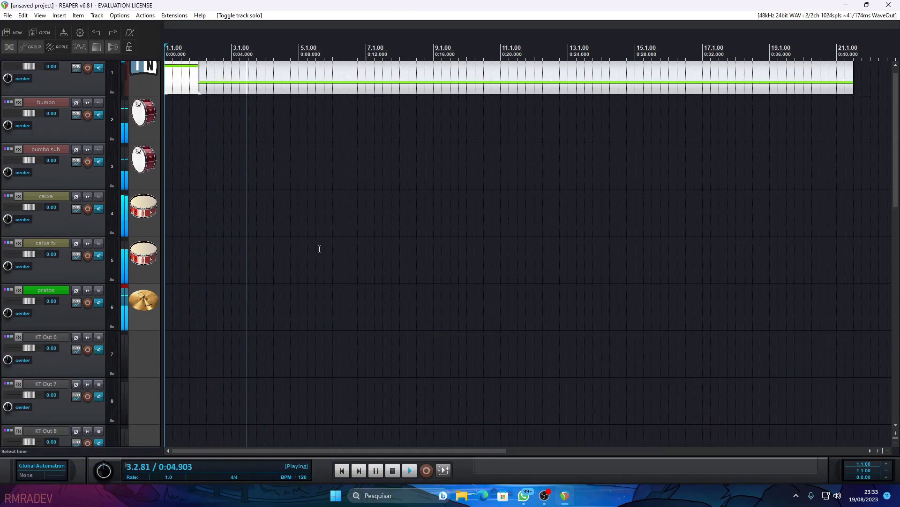
pyautogui.press('space')
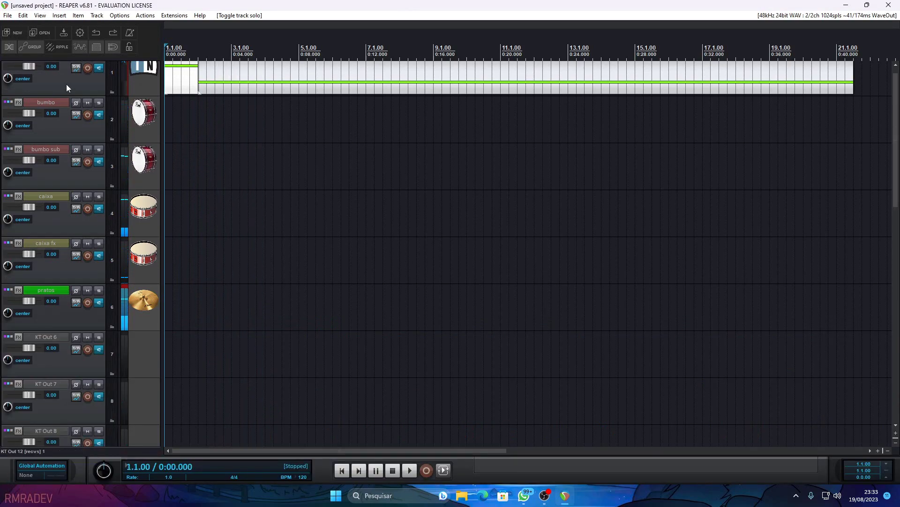
# Arm the bumbo, bumbo sub and caixa tracks for recording, and disarm all three again.
pyautogui.click(88, 114)
pyautogui.click(88, 161)
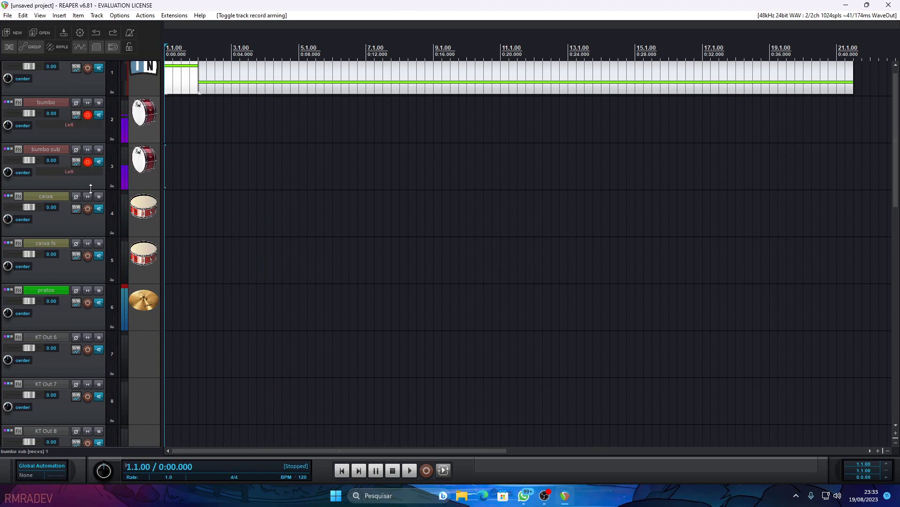
pyautogui.click(88, 209)
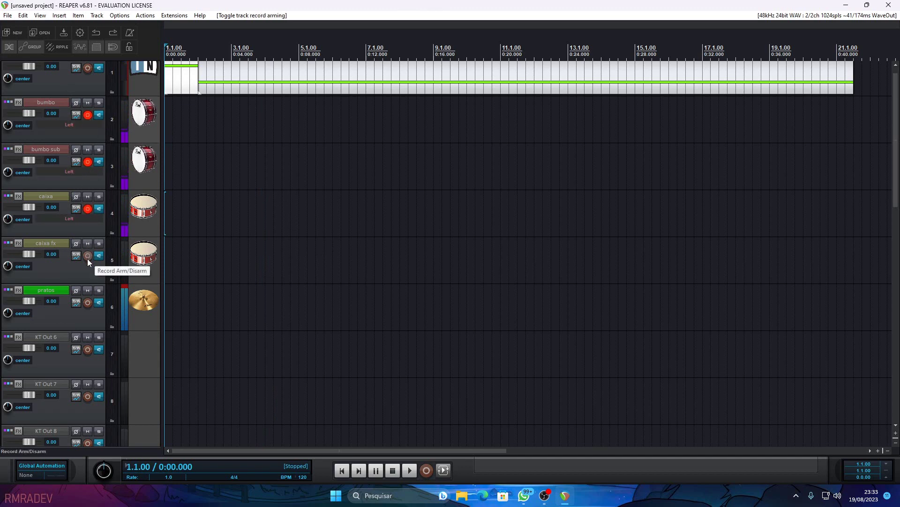
pyautogui.click(88, 208)
pyautogui.click(88, 161)
pyautogui.click(87, 115)
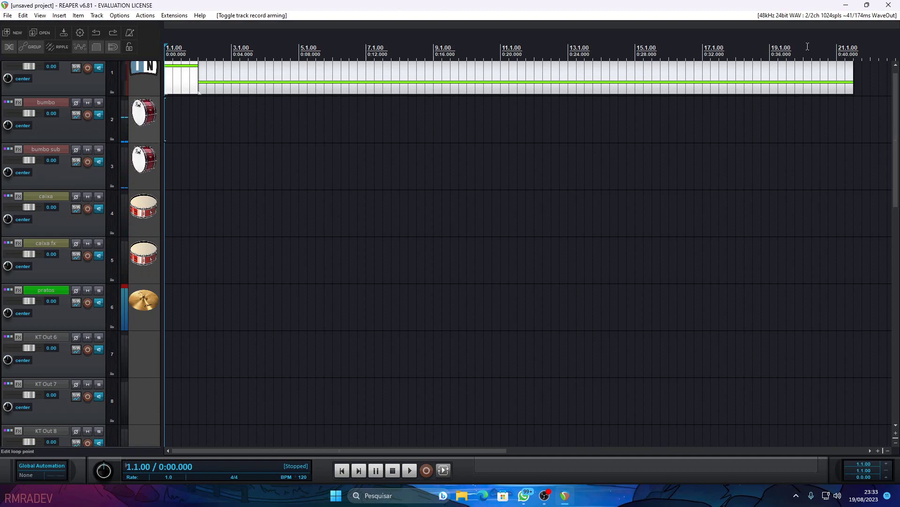
# Open the audio device preferences, examine the available input devices, and cancel the dialog without changes.
pyautogui.click(845, 5)
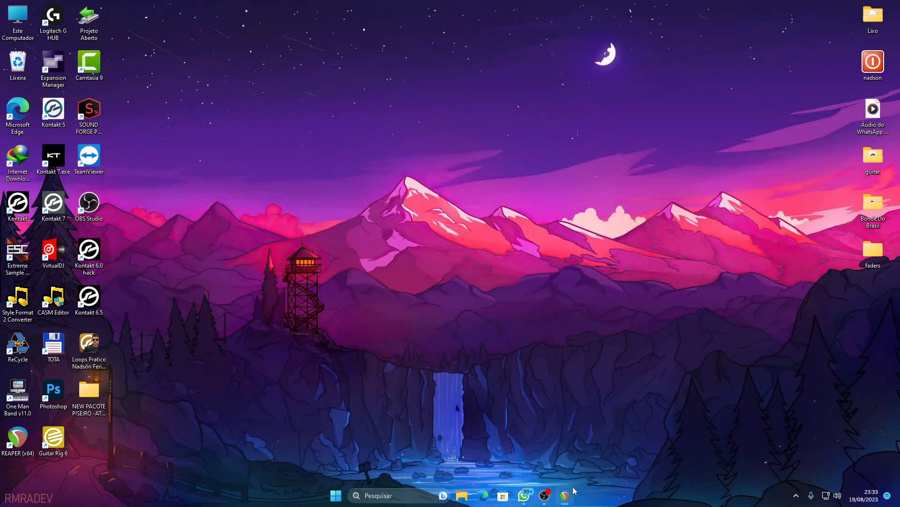
pyautogui.click(565, 495)
pyautogui.click(847, 16)
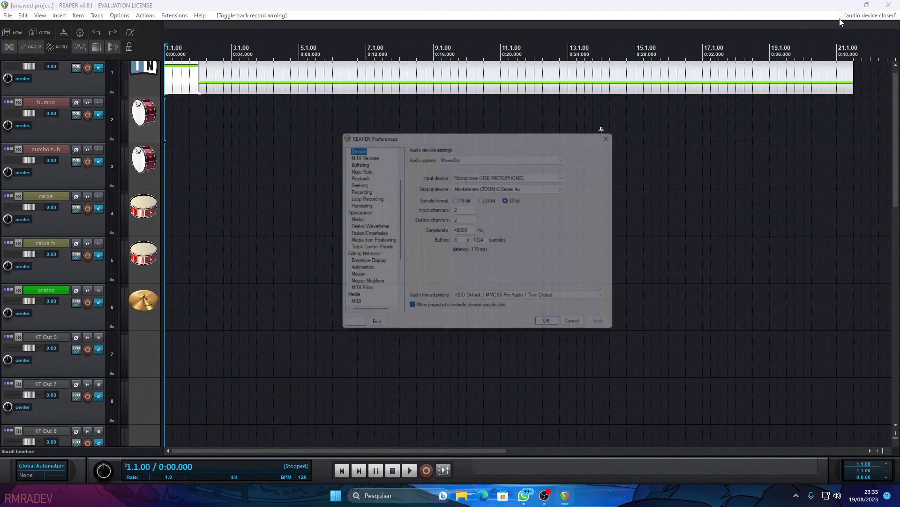
pyautogui.click(490, 175)
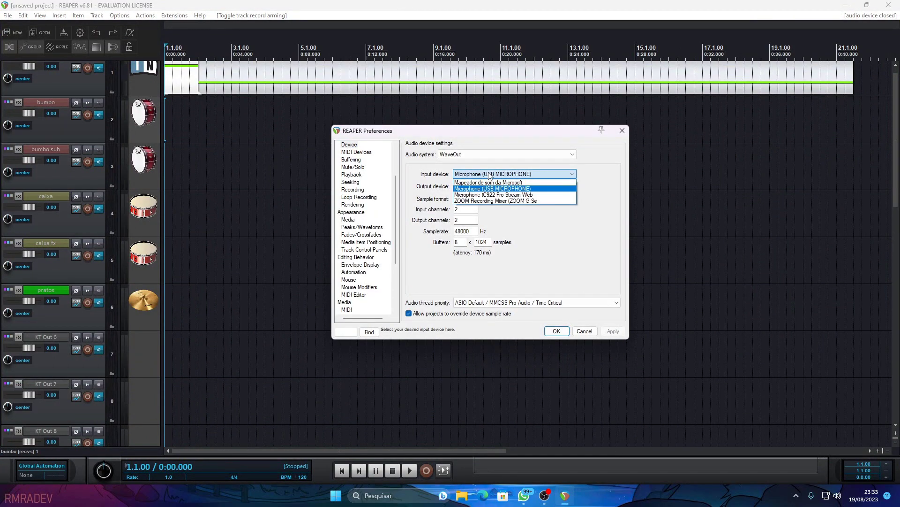
pyautogui.click(491, 188)
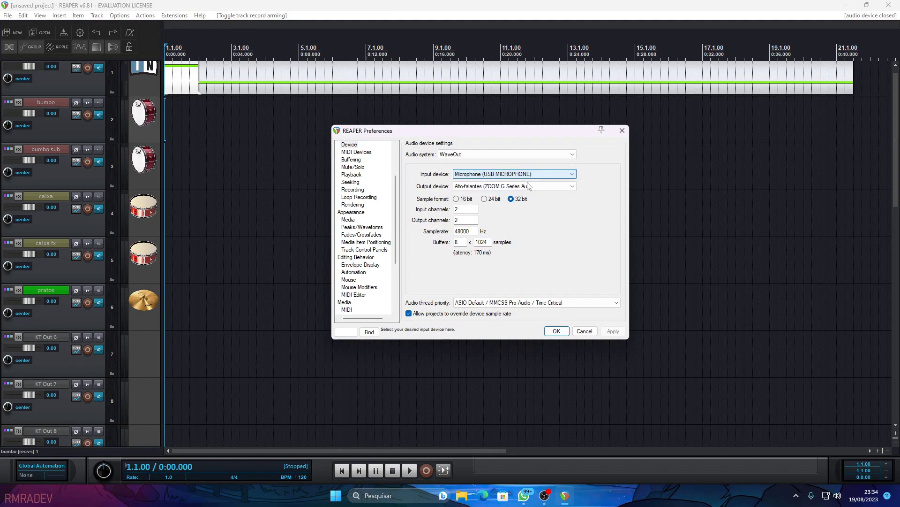
pyautogui.click(583, 330)
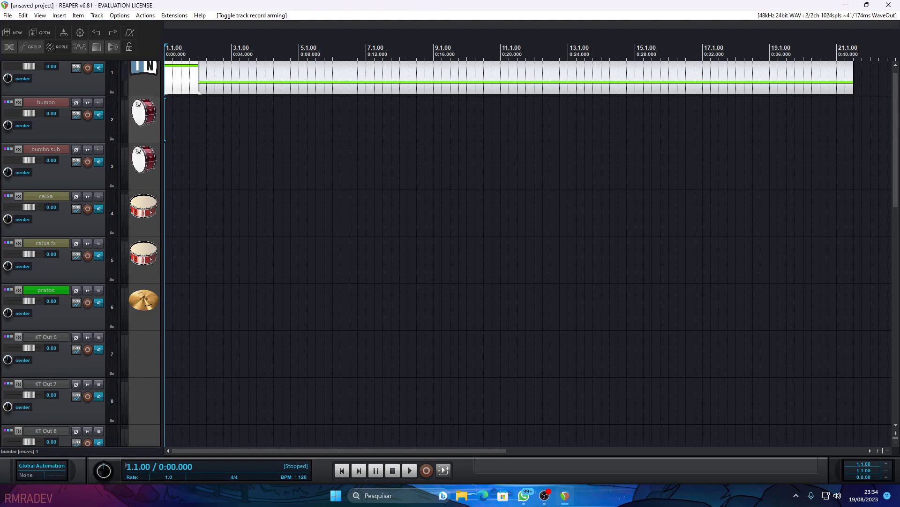
pyautogui.moveTo(545, 496)
pyautogui.click(544, 497)
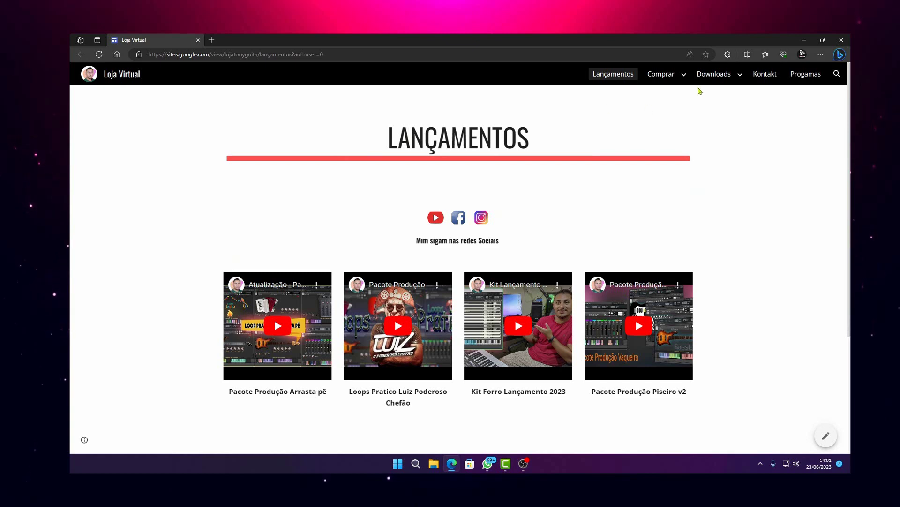
# In the Edge browser, open the Junho 2023 downloads page of the Loja Virtual site.
pyautogui.moveTo(711, 81)
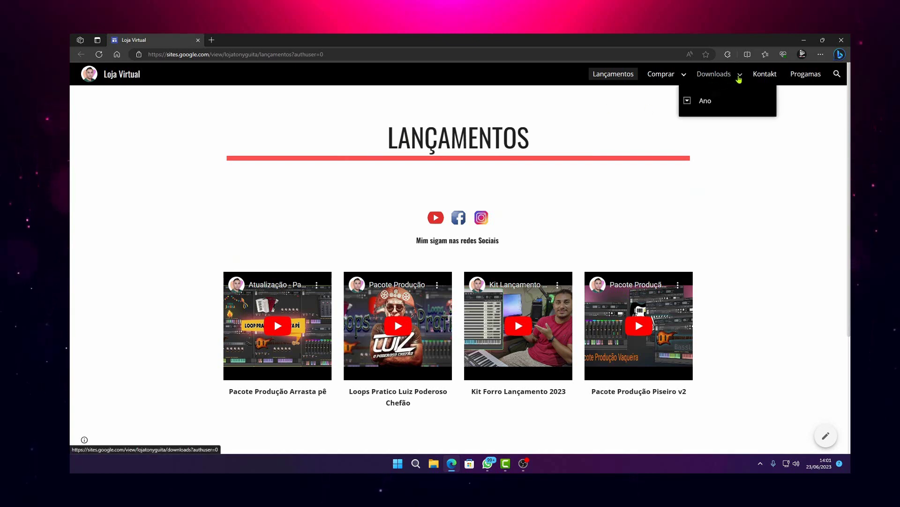
pyautogui.click(741, 78)
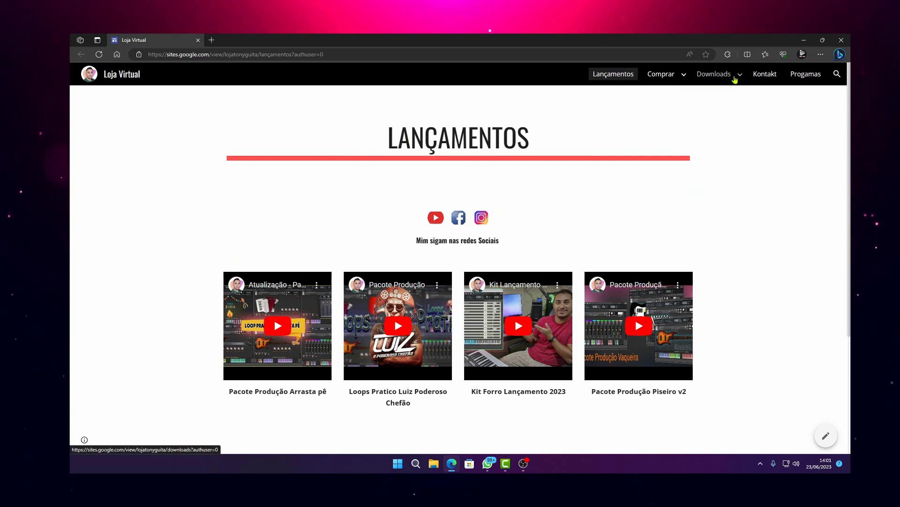
pyautogui.click(742, 80)
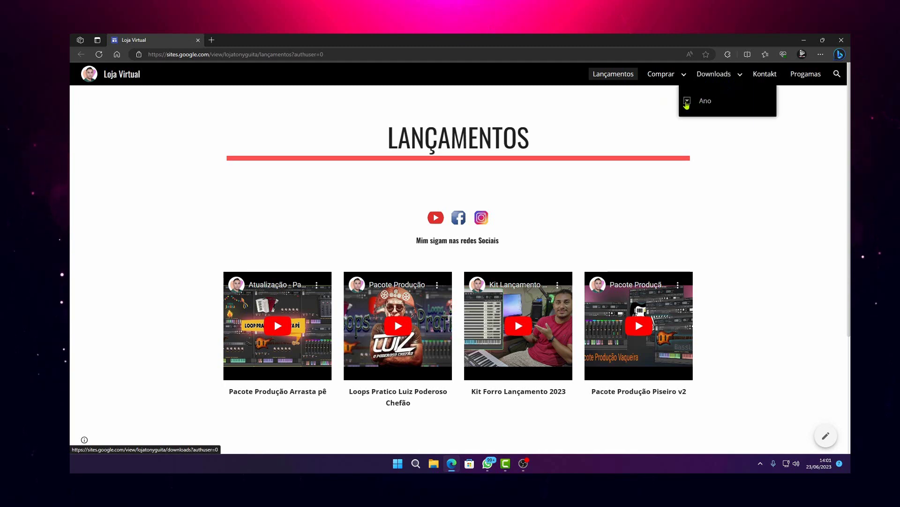
pyautogui.click(688, 103)
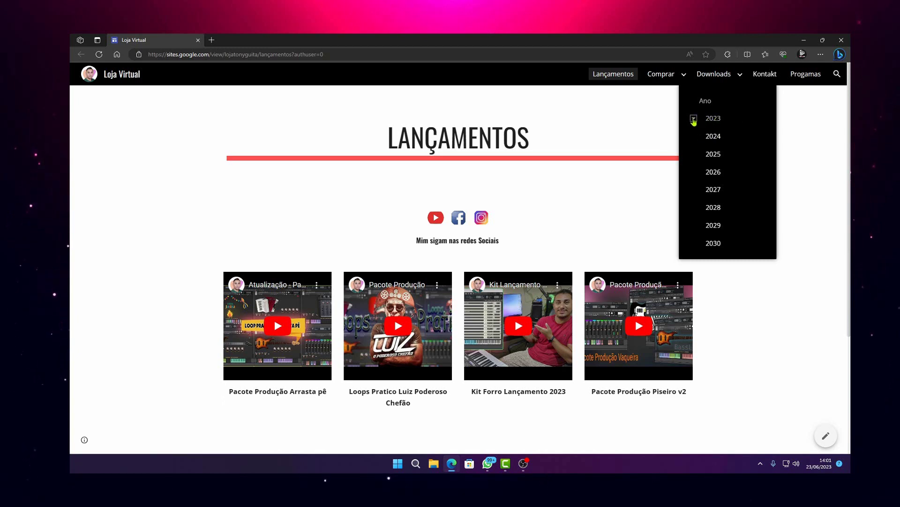
pyautogui.click(694, 119)
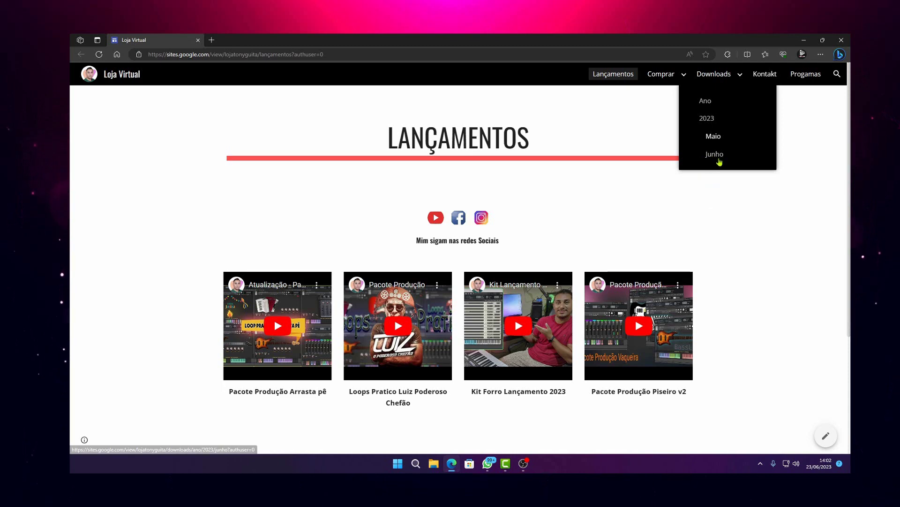
pyautogui.click(716, 158)
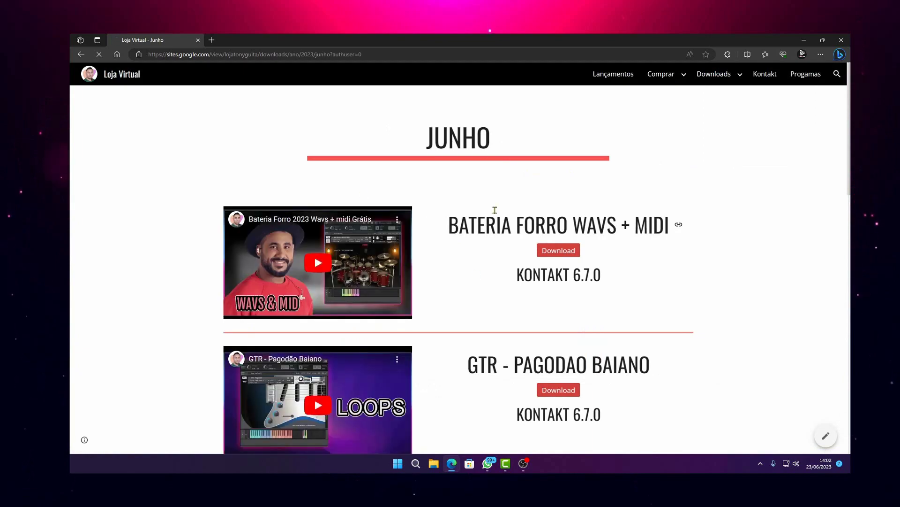
# Look through the packs on the Junho page and open the download link for Bateria Forro Wavs + Midi.
pyautogui.scroll(-10, 476, 274)
pyautogui.scroll(-5, 517, 289)
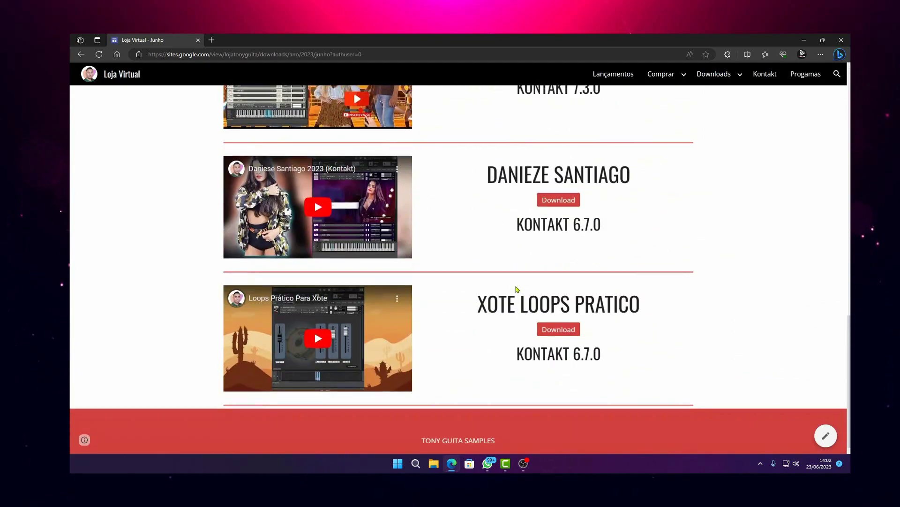
pyautogui.scroll(7, 517, 288)
pyautogui.scroll(7, 516, 285)
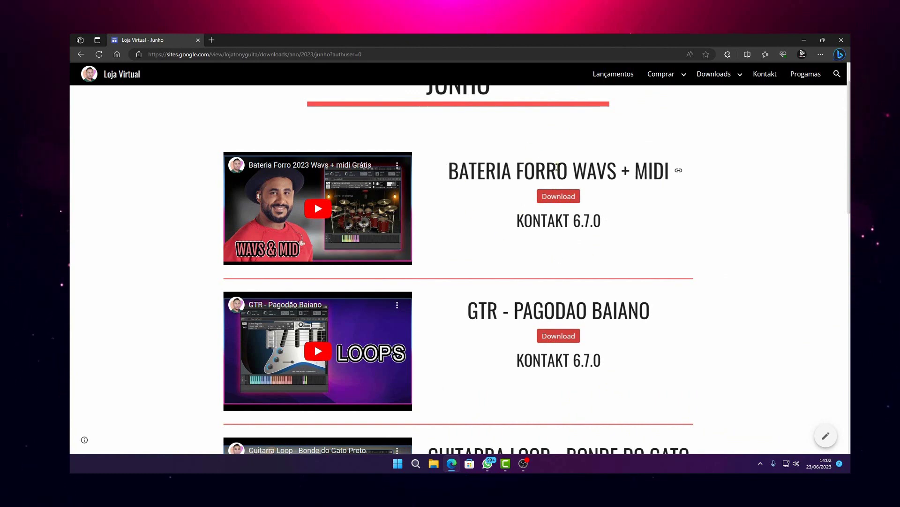
pyautogui.click(561, 197)
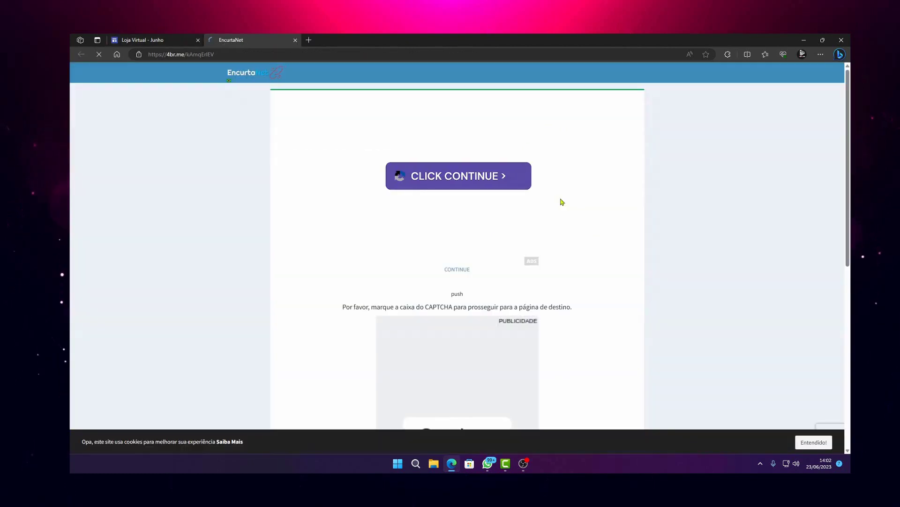